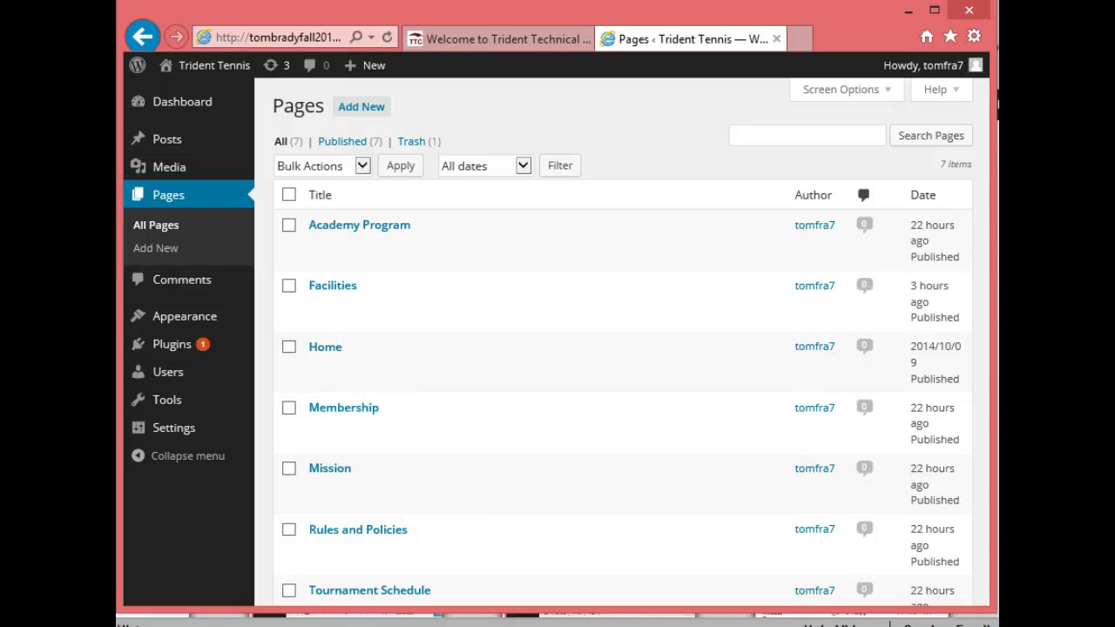
Start a new WordPress page from the Pages list, then switch to the tennis Word document
left_click(548, 361)
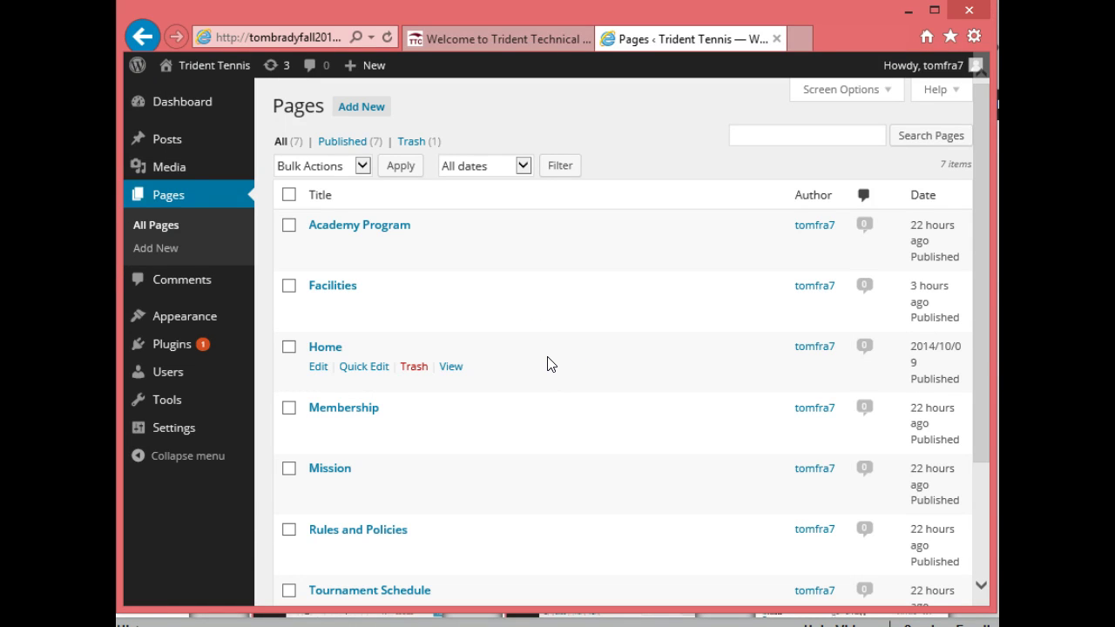
left_click(360, 114)
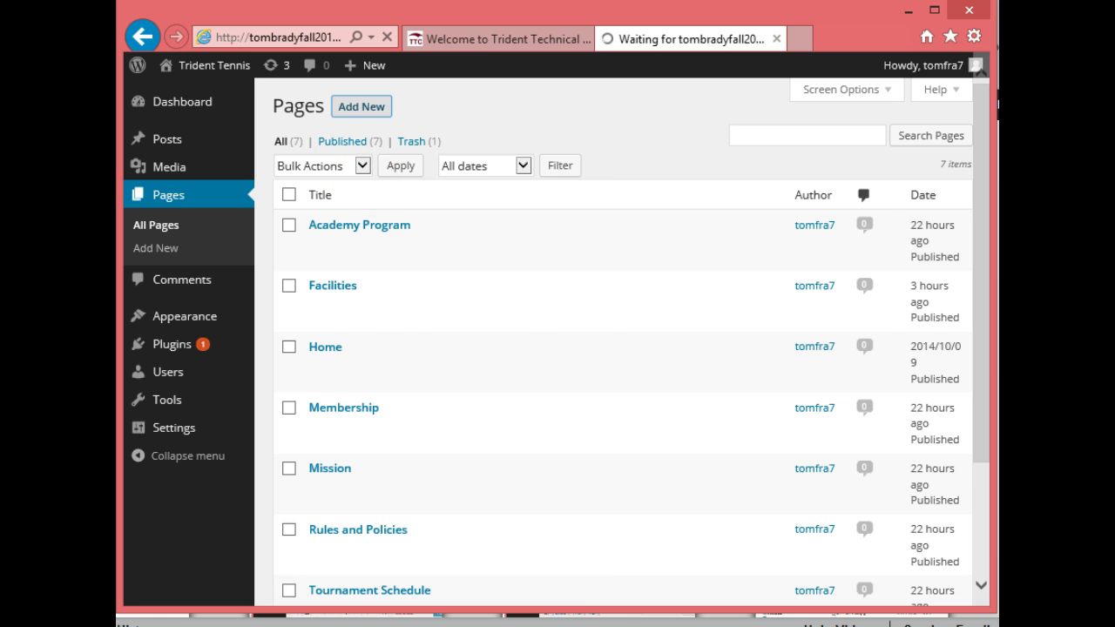
key("alt+Tab")
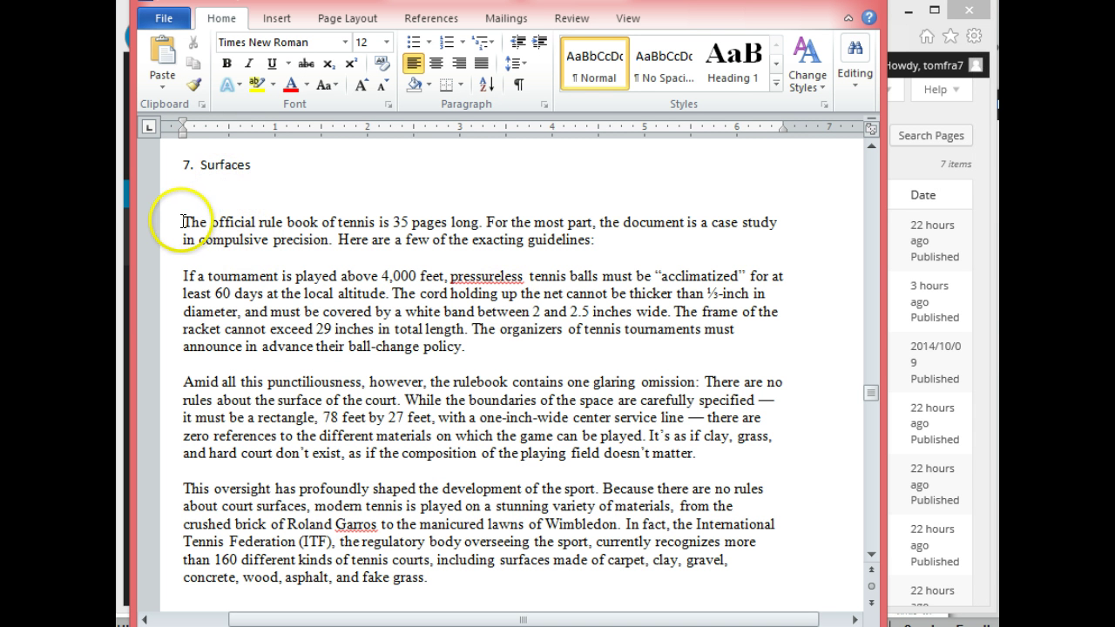
Highlight the four body paragraphs under '7. Surfaces' in the Word document
mouse_move(182, 222)
left_mouse_down()
mouse_move(570, 559)
mouse_move(564, 570)
left_mouse_up()
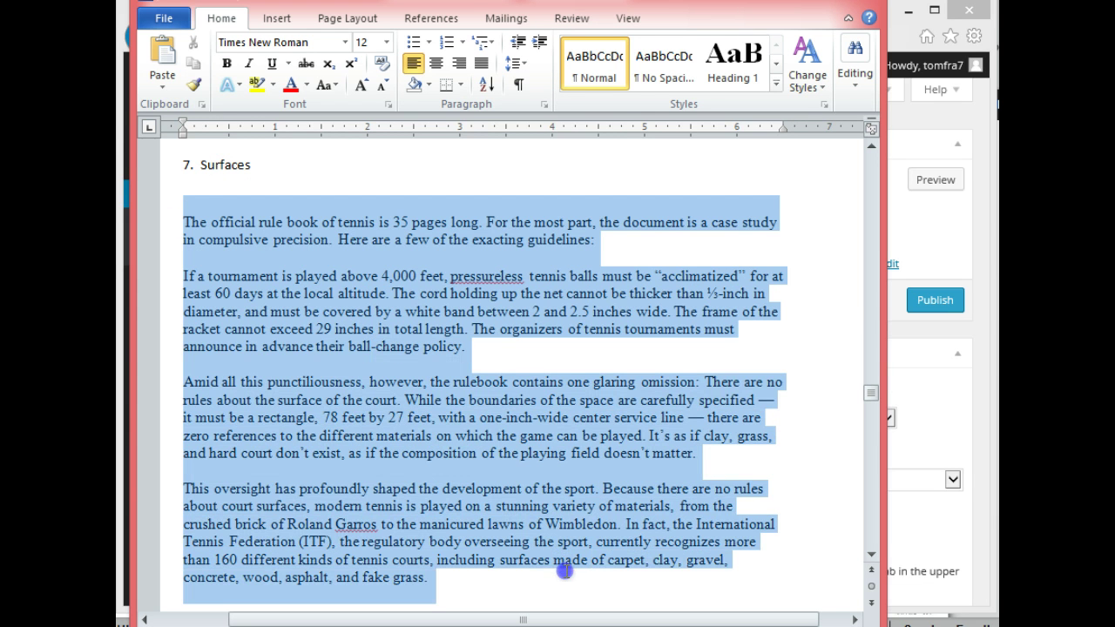
left_click_drag(870, 391, 870, 396)
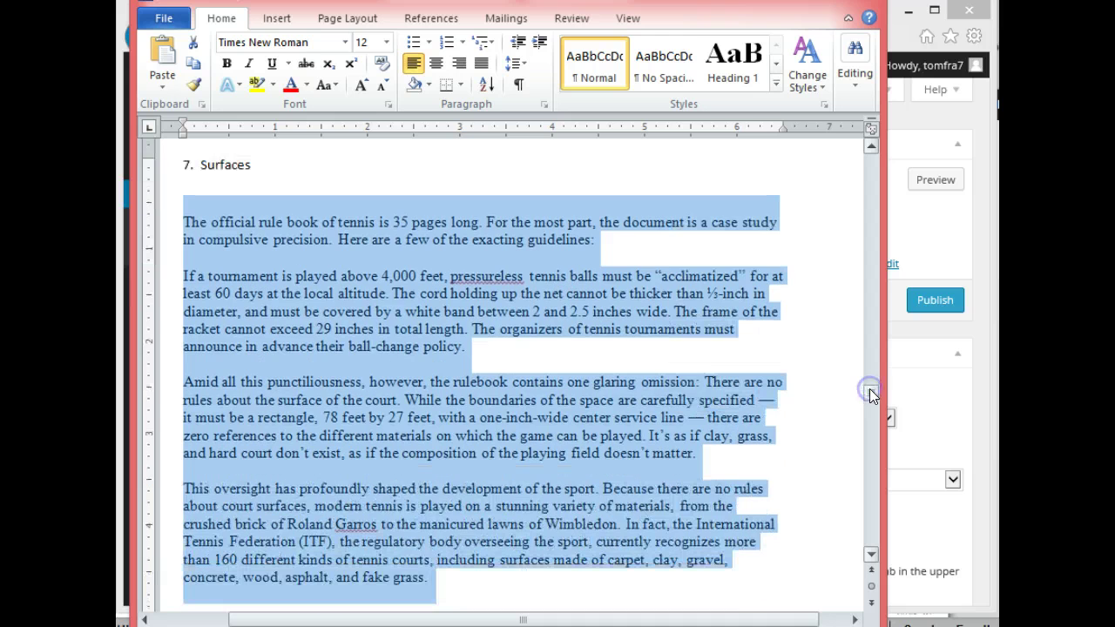
Paste the Pros and Cons text into the new page and title it 'Surfaces' as a draft
left_click(978, 365)
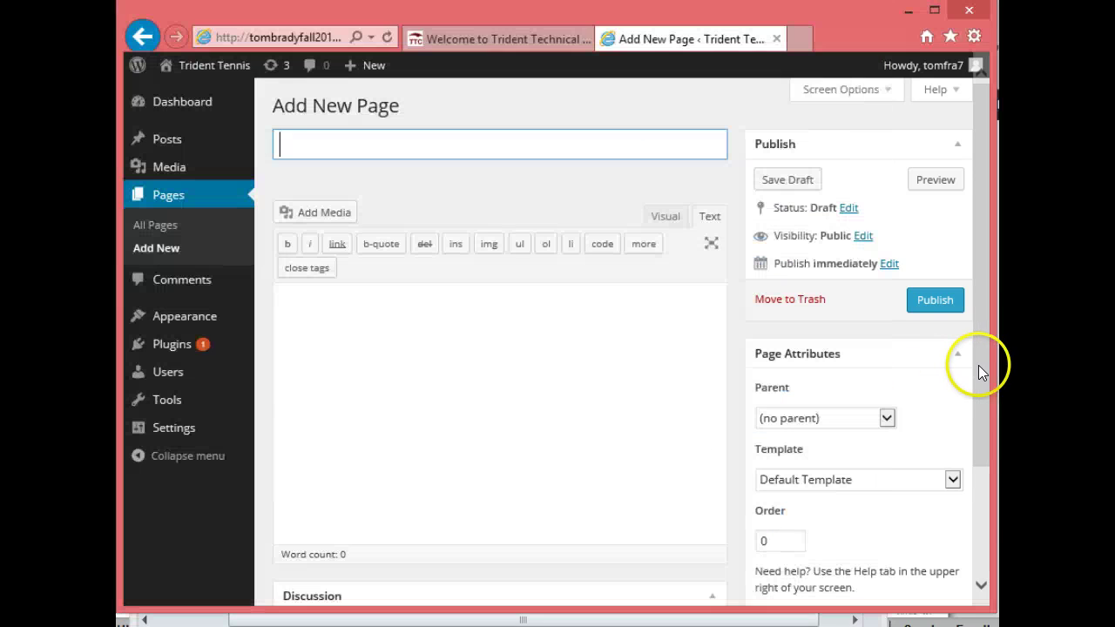
left_click(335, 299)
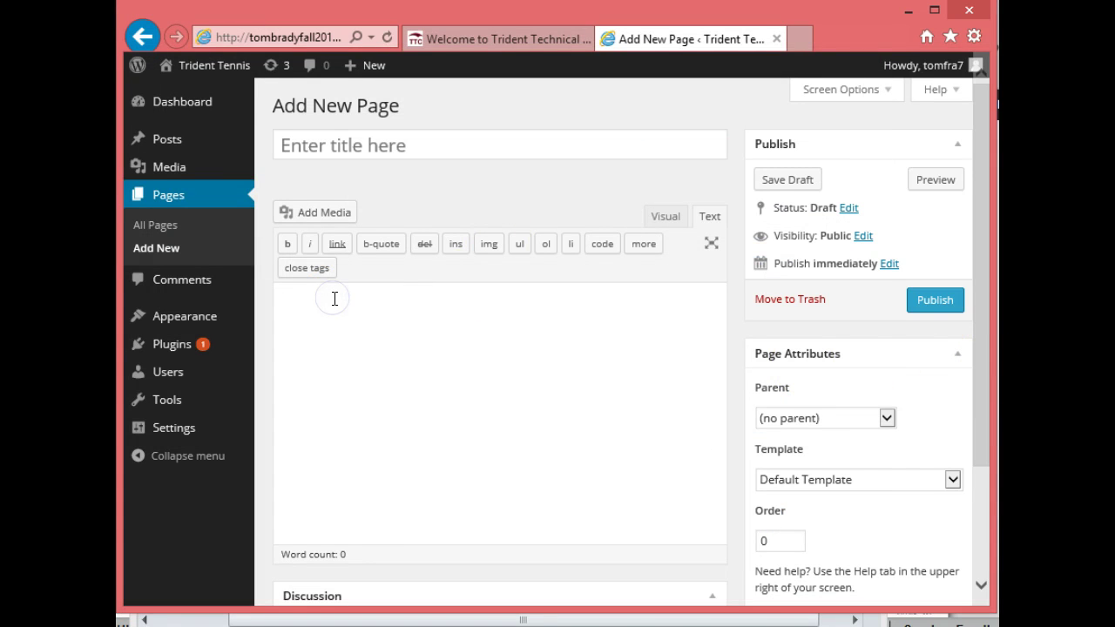
type("Pros: Easier on knee joints; favorable for strong servers because the ball is harder to return due to skidding and bouncing poorly; advantageous for powerful players that hit the ball with great speed.  Cons: If you live in a region that receives large amounts of rain, this surface could be difficult because the grass becomes slippery when wet and balls bounce poorly; defensive players are at a disadvantage because balls are generally more difficult to return on this surface.")
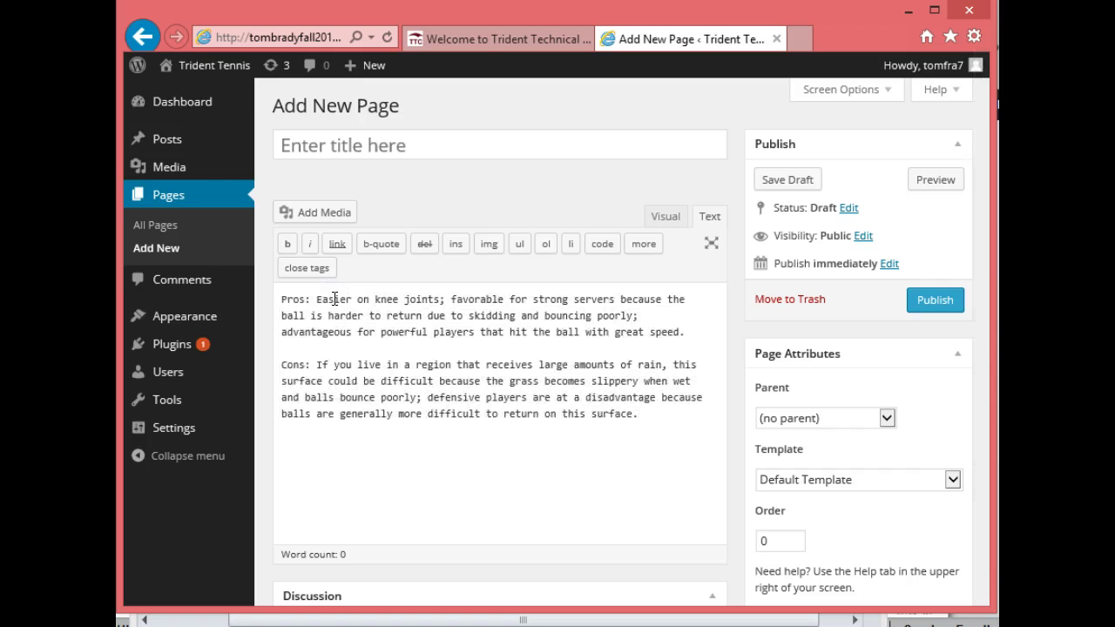
left_click(394, 151)
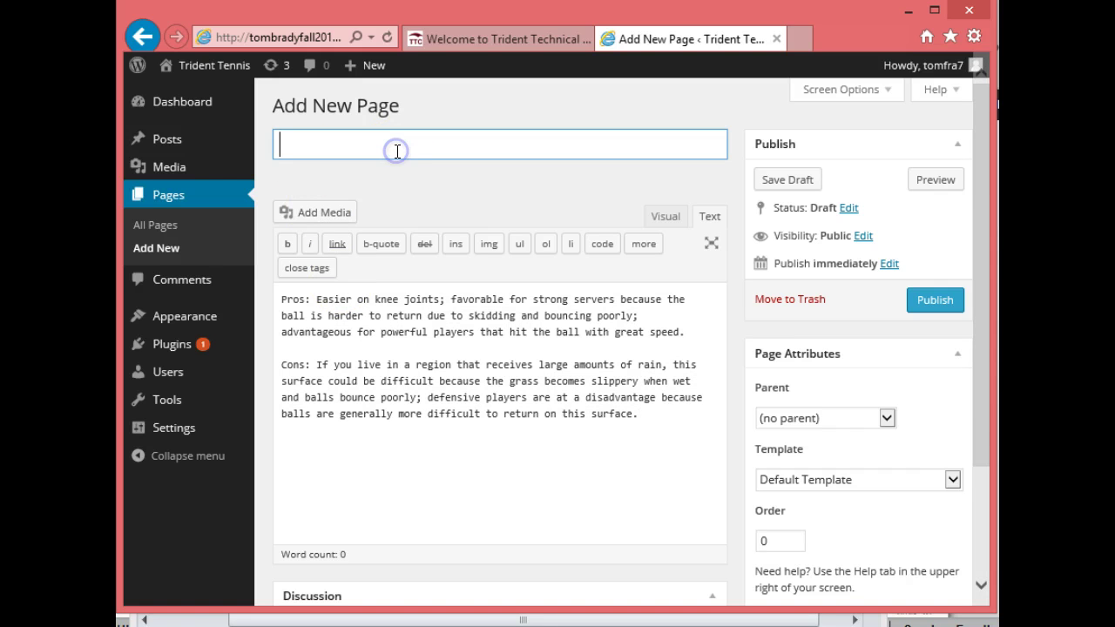
type("Surf")
type("aces")
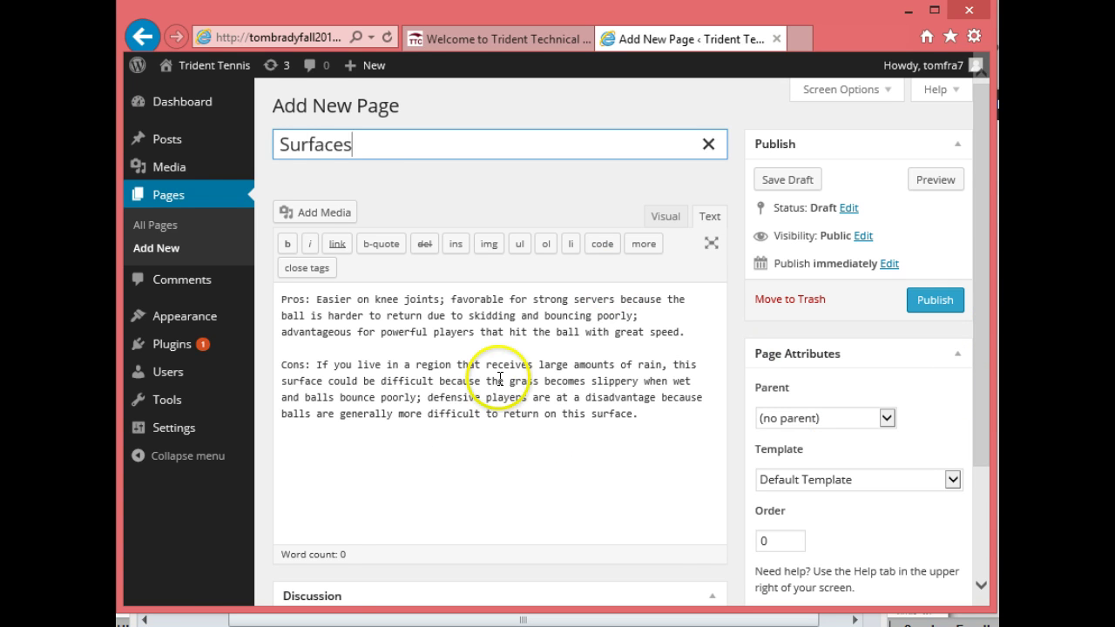
left_click(545, 368)
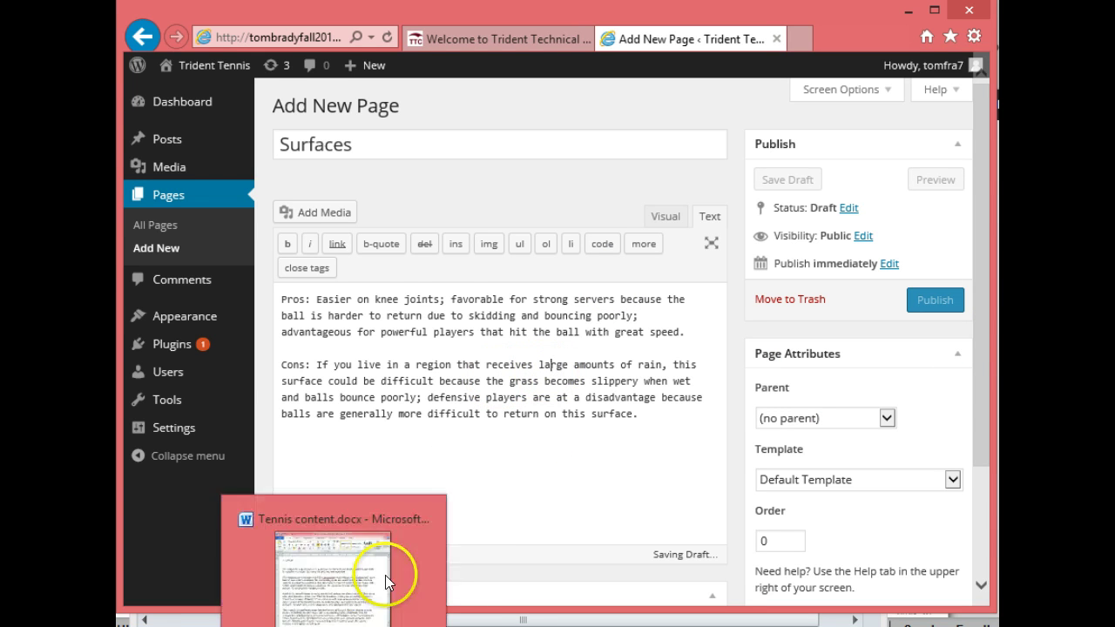
left_click(409, 300)
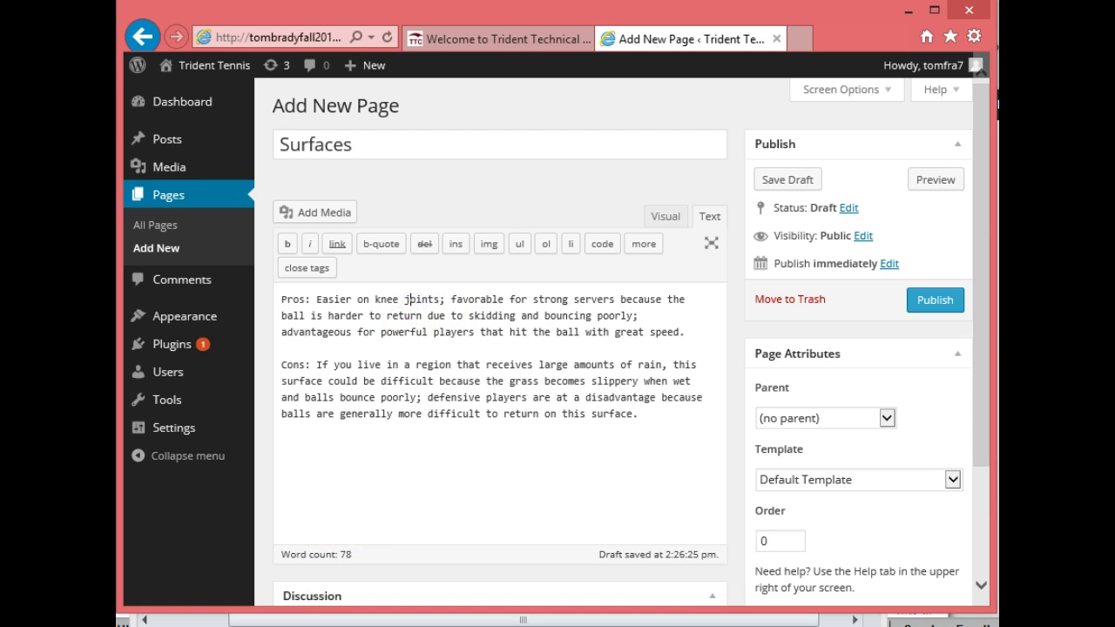
Copy the highlighted Surfaces paragraphs in Word via the right-click menu
key("alt+Tab")
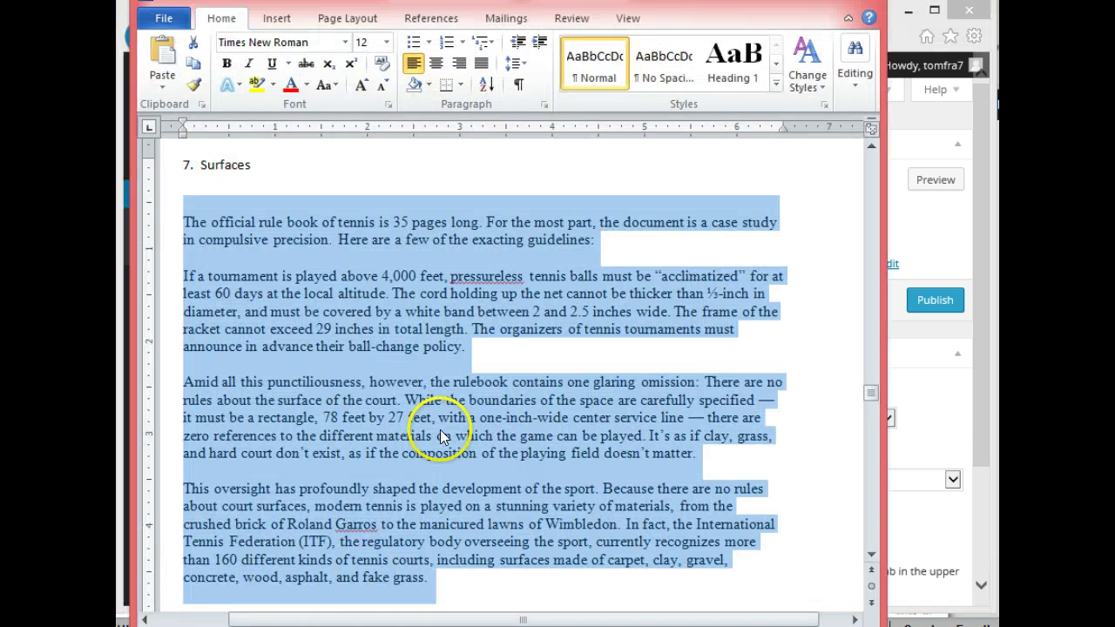
left_click_drag(871, 392, 874, 399)
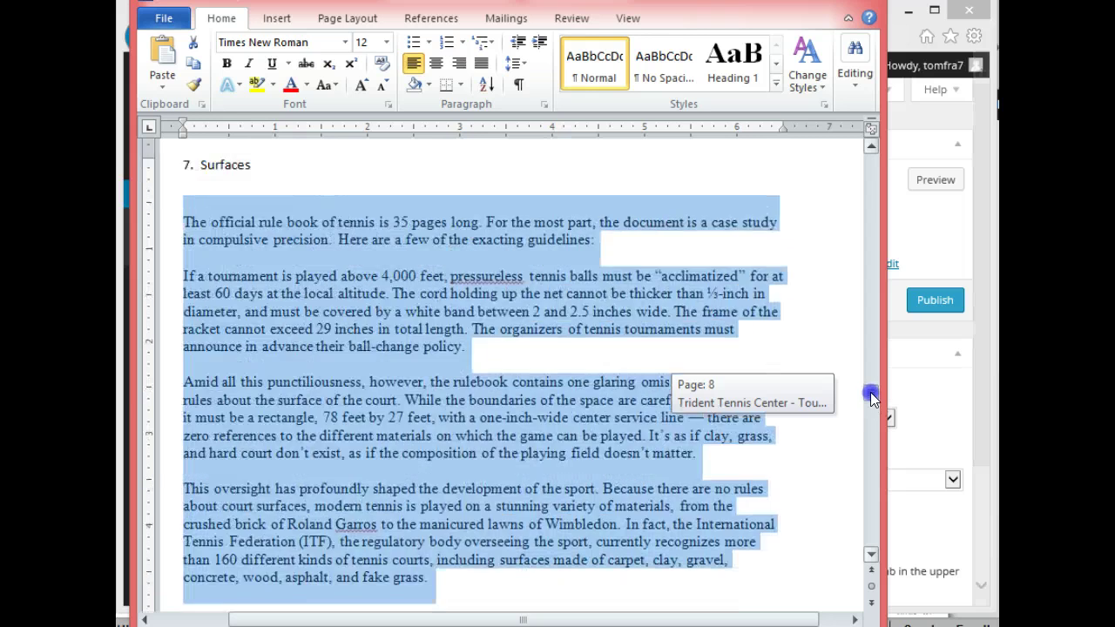
left_click_drag(874, 399, 871, 393)
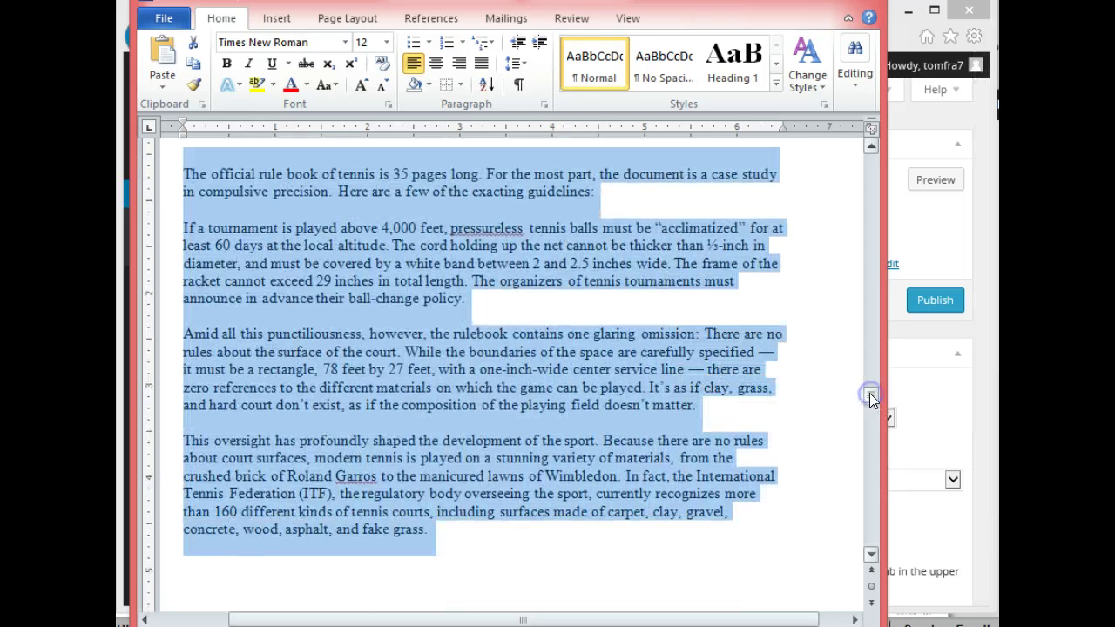
right_click(333, 271)
left_click(376, 305)
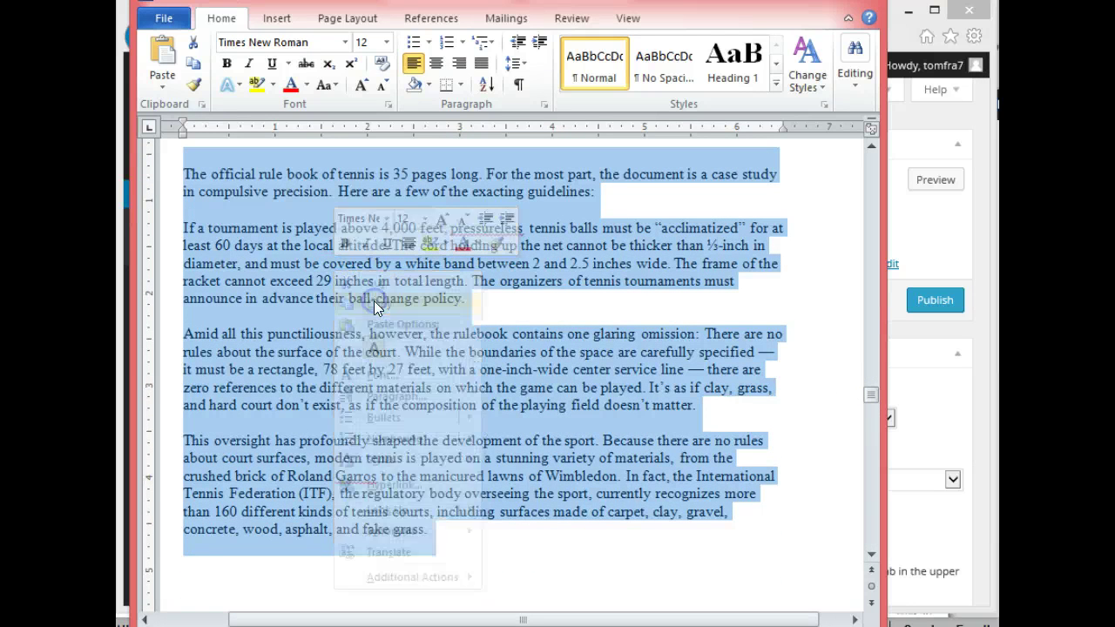
Replace the page's Pros and Cons text with the copied article and switch to Visual view
left_click(988, 420)
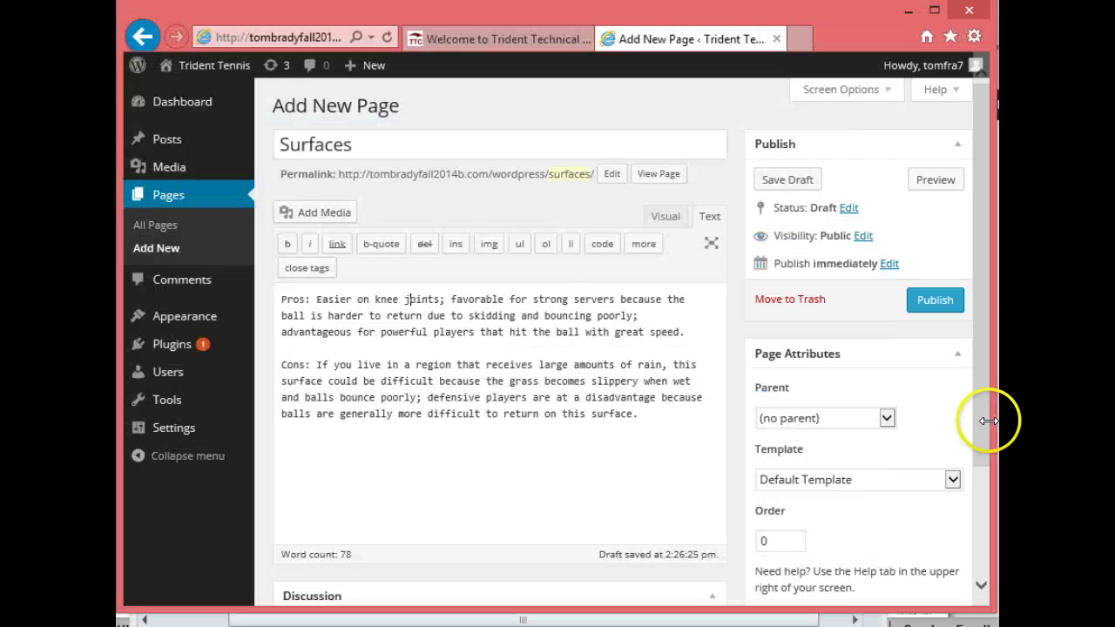
mouse_move(717, 414)
left_mouse_down()
mouse_move(369, 355)
mouse_move(278, 256)
left_mouse_up()
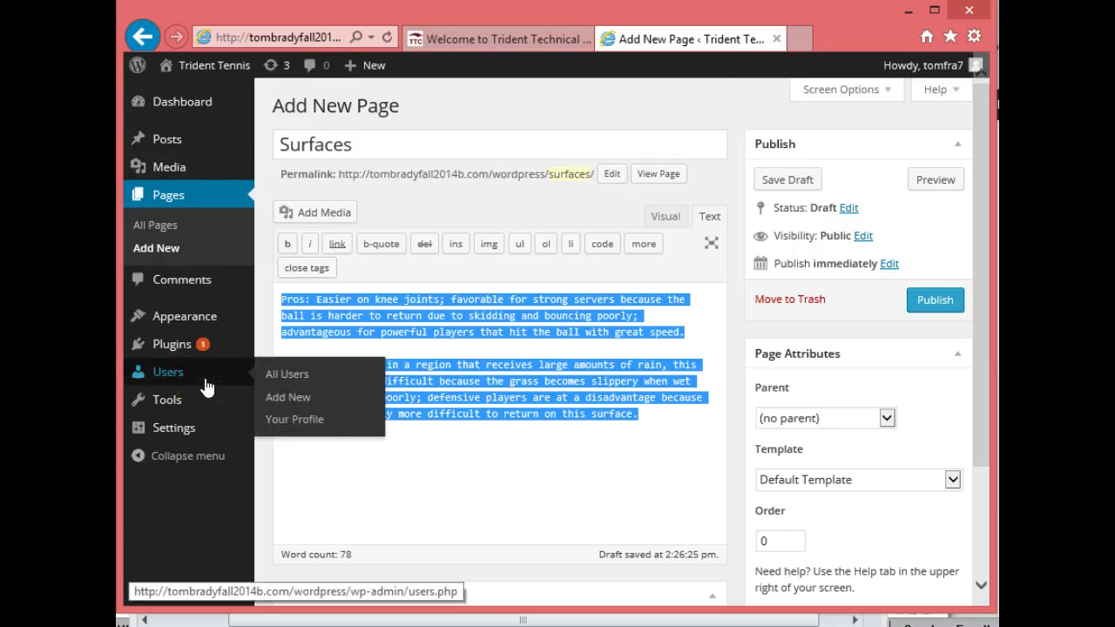
key("ctrl+v")
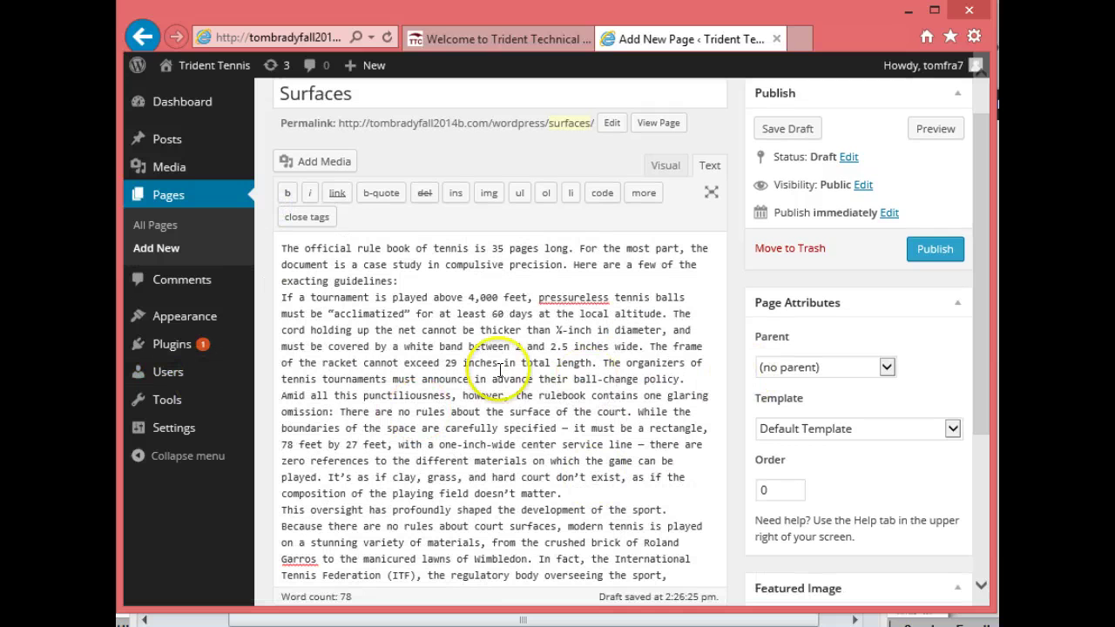
left_click(422, 280)
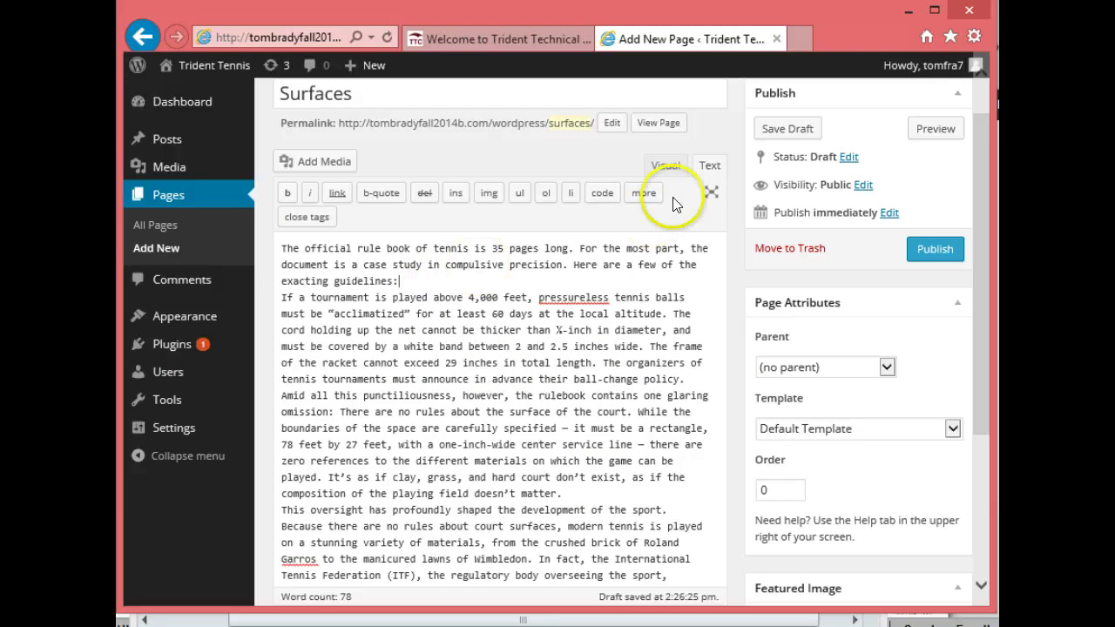
left_click(666, 166)
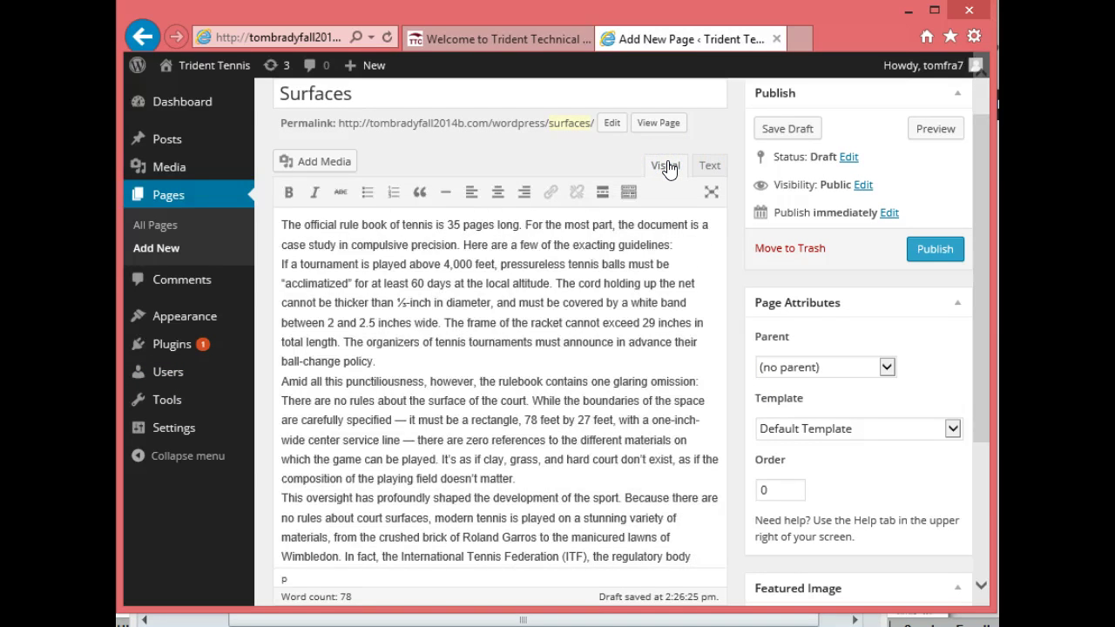
Add blank lines after 'ball-change policy.' and before 'This oversight'
left_click(425, 366)
key("Return")
scroll(497, 423, "down", 1)
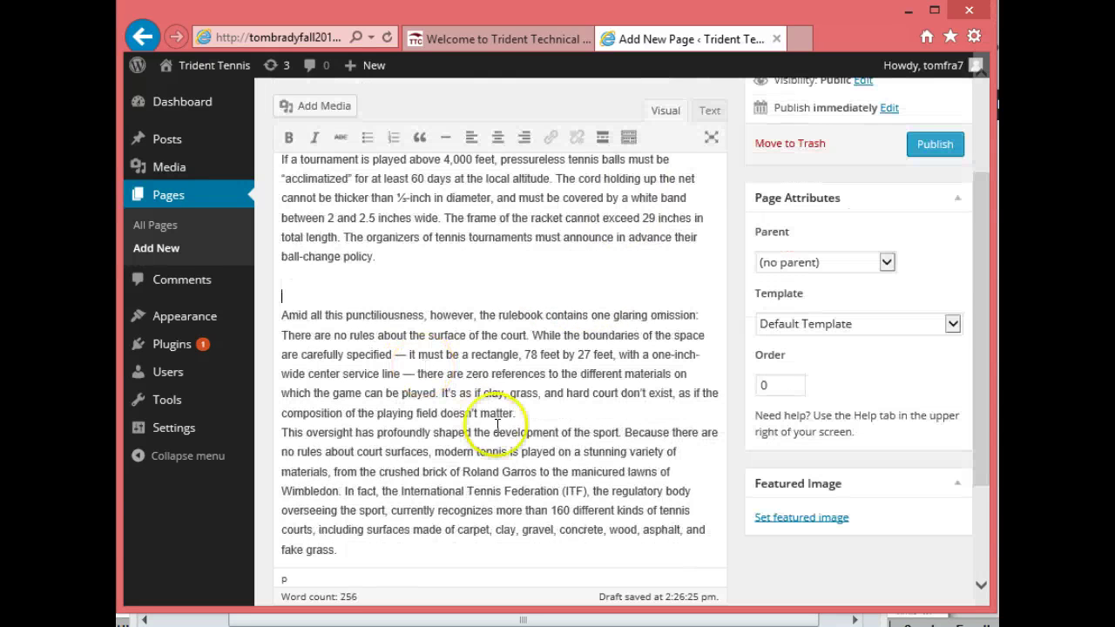
key("BackSpace")
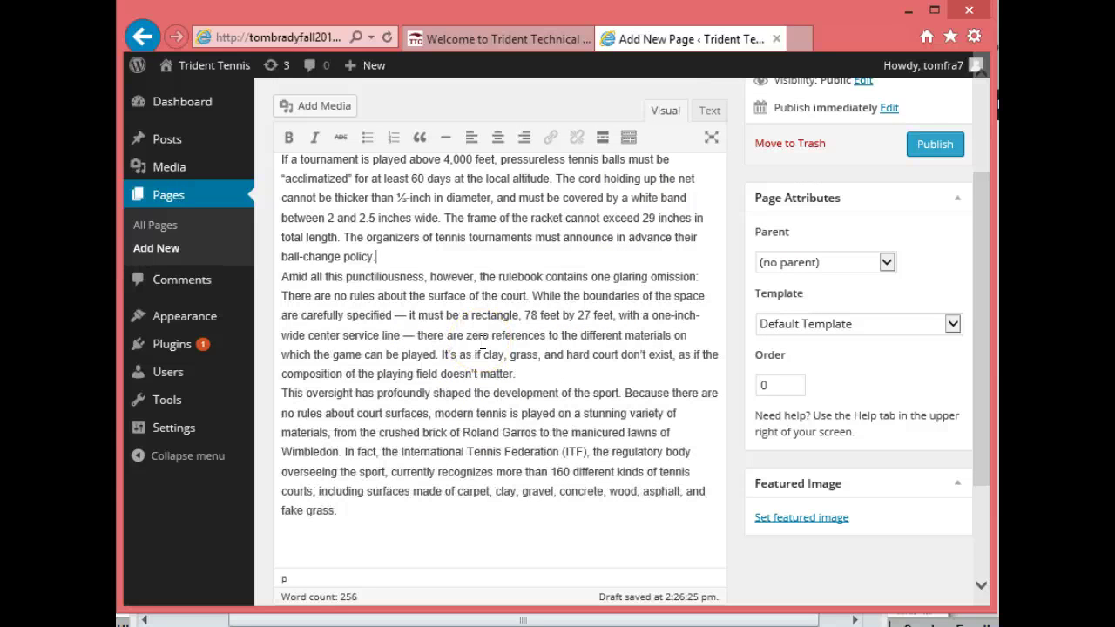
scroll(481, 343, "up", 1)
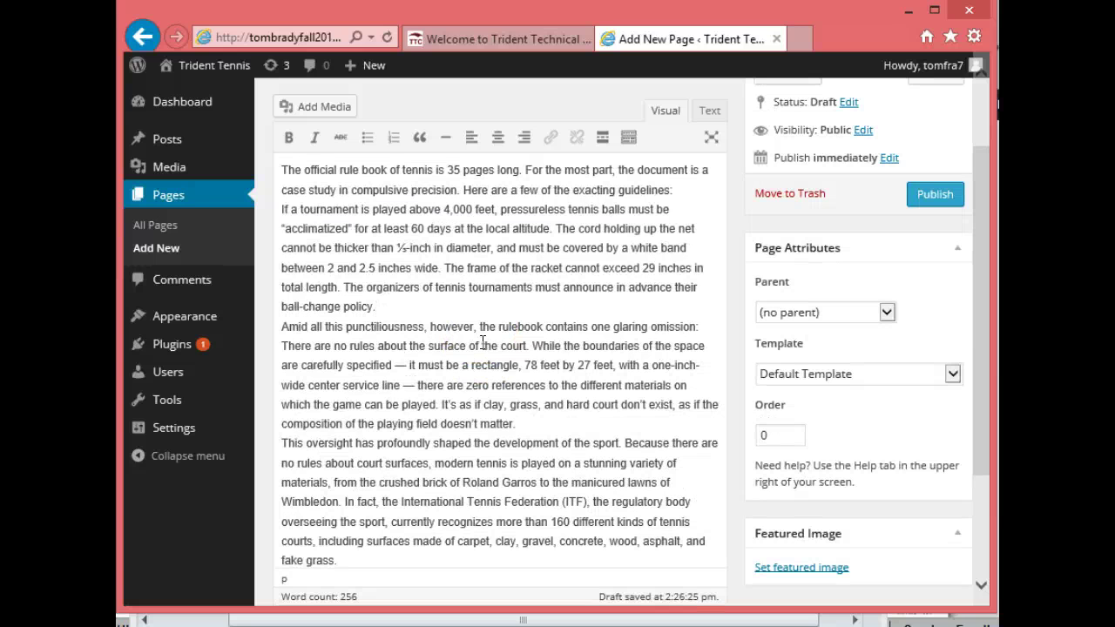
key("Return")
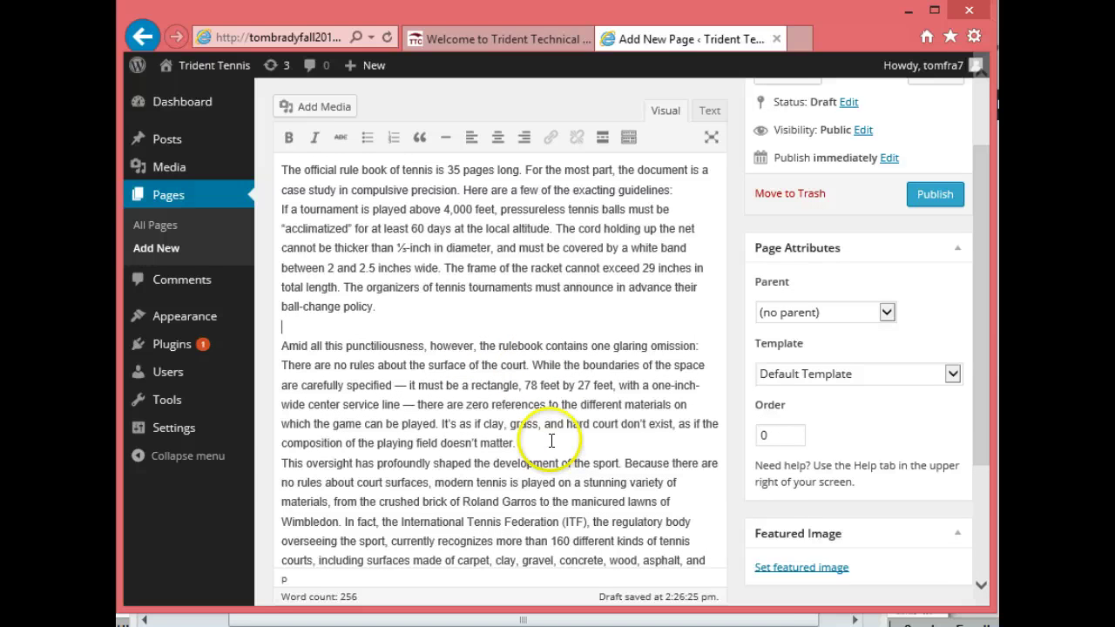
left_click(283, 462)
key("Return")
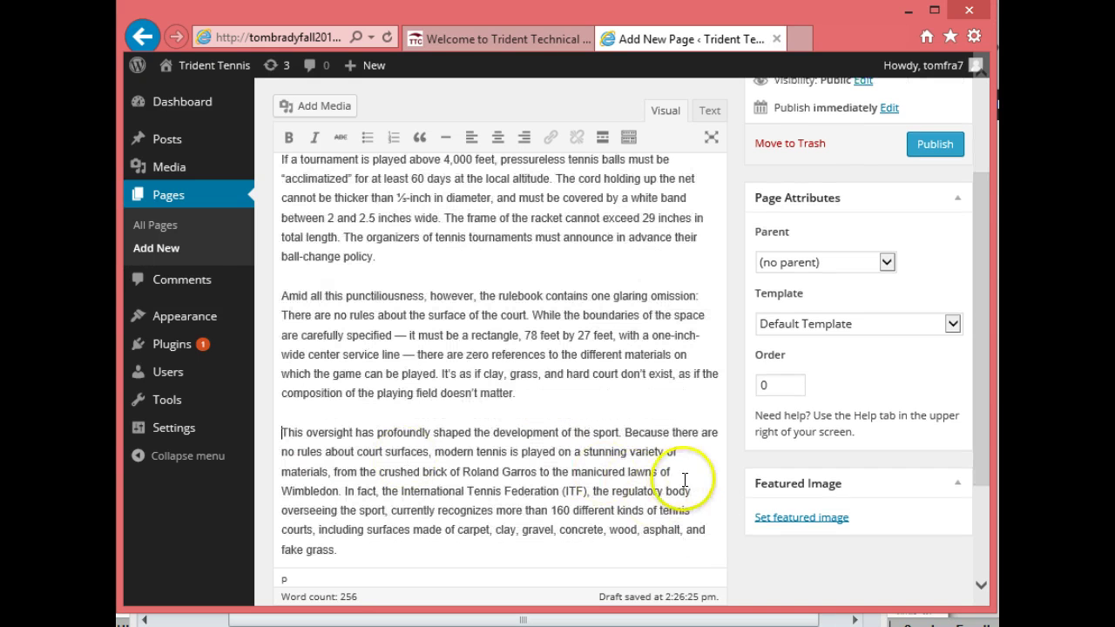
Publish the Surfaces page
mouse_move(976, 421)
left_mouse_down()
mouse_move(977, 465)
mouse_move(969, 281)
left_mouse_up()
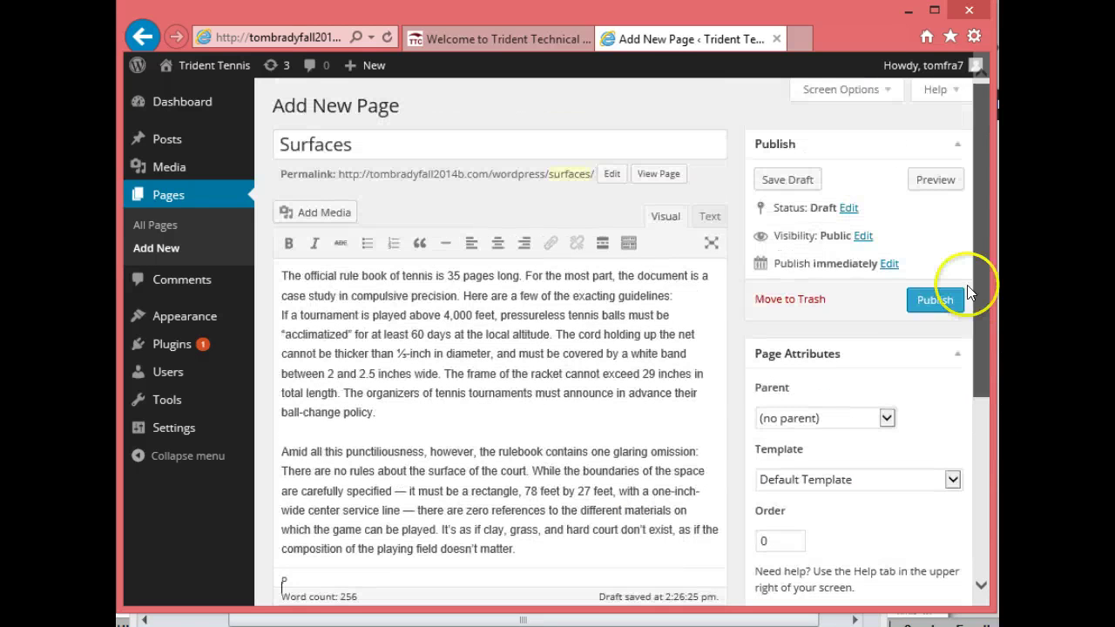
left_click(492, 313)
left_click(593, 341)
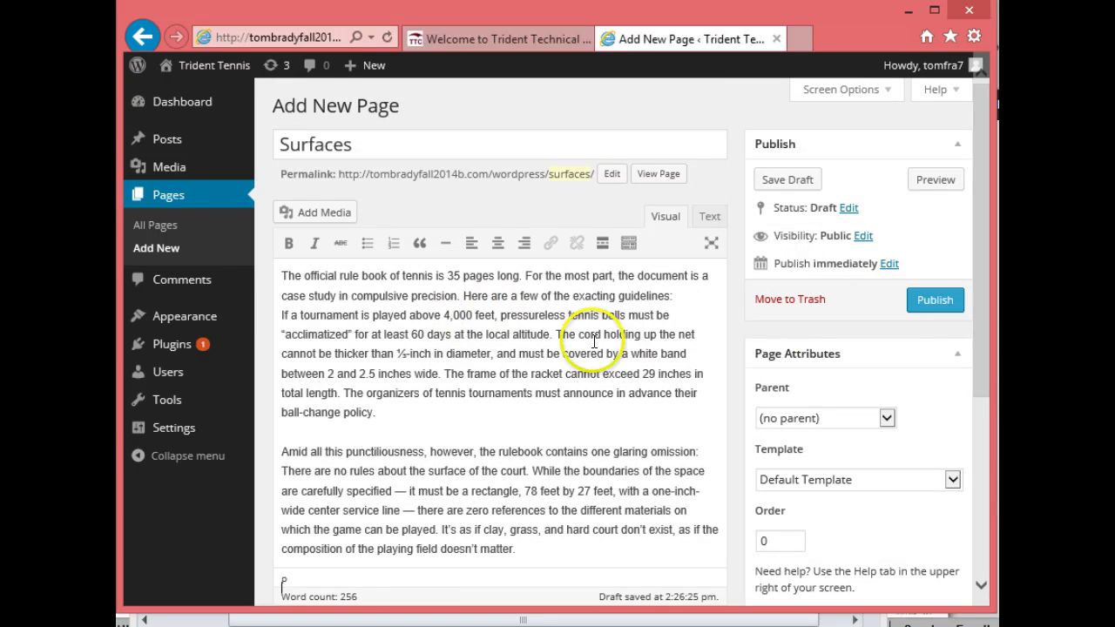
left_click(937, 300)
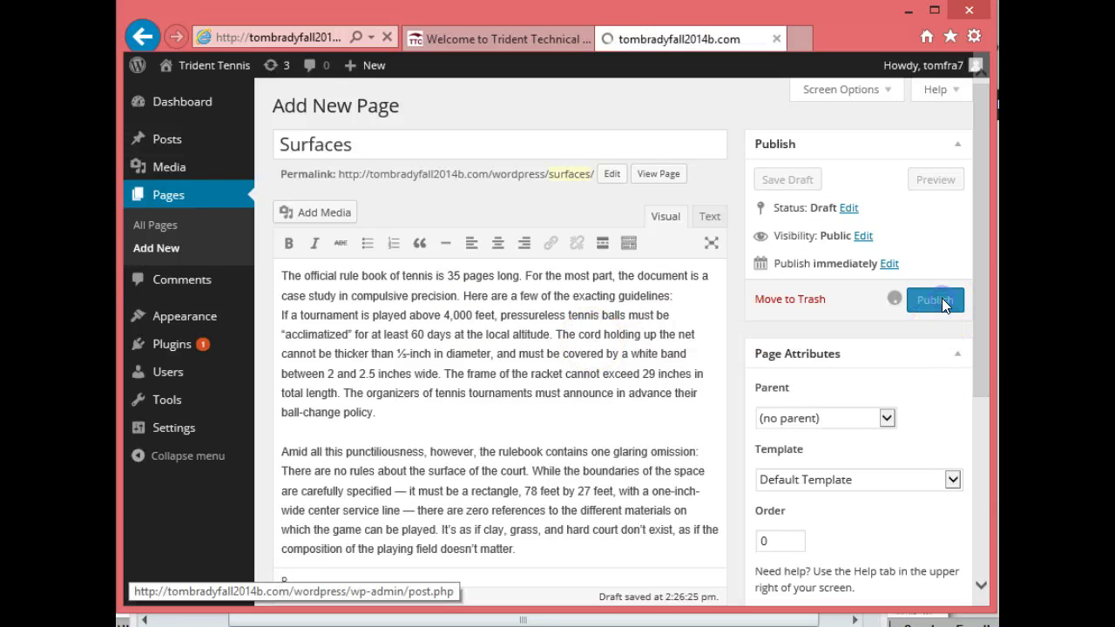
Copy the Carpet Surface description, pros and cons from Word, then return to the browser
left_click(931, 535)
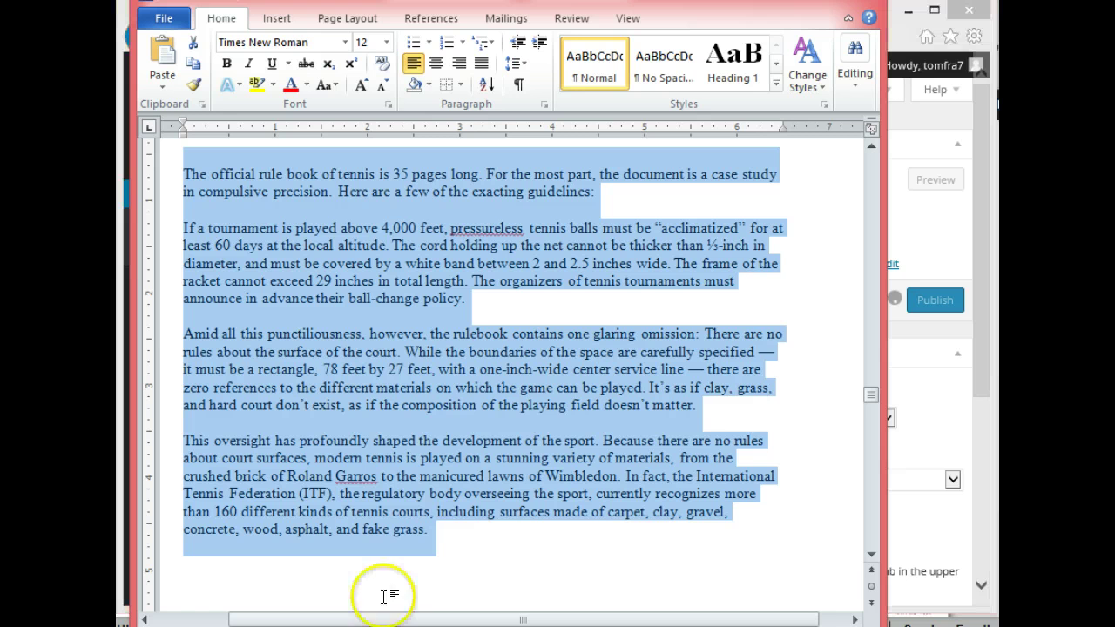
left_click(802, 405)
left_click_drag(871, 396, 874, 422)
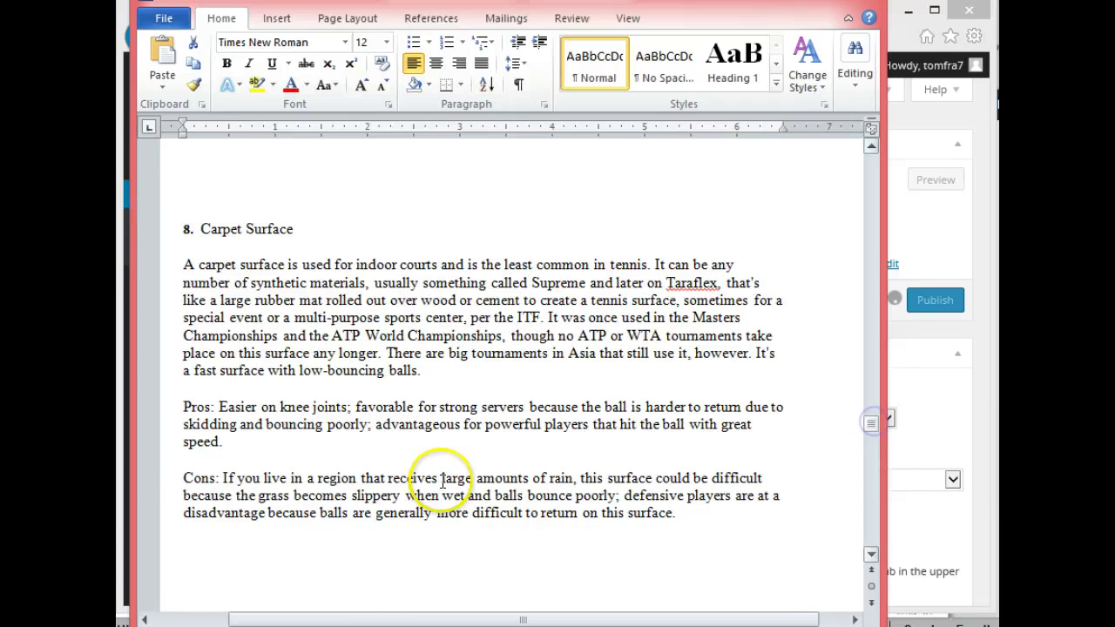
mouse_move(183, 264)
left_mouse_down()
mouse_move(329, 349)
mouse_move(672, 506)
left_mouse_up()
key("ctrl+c")
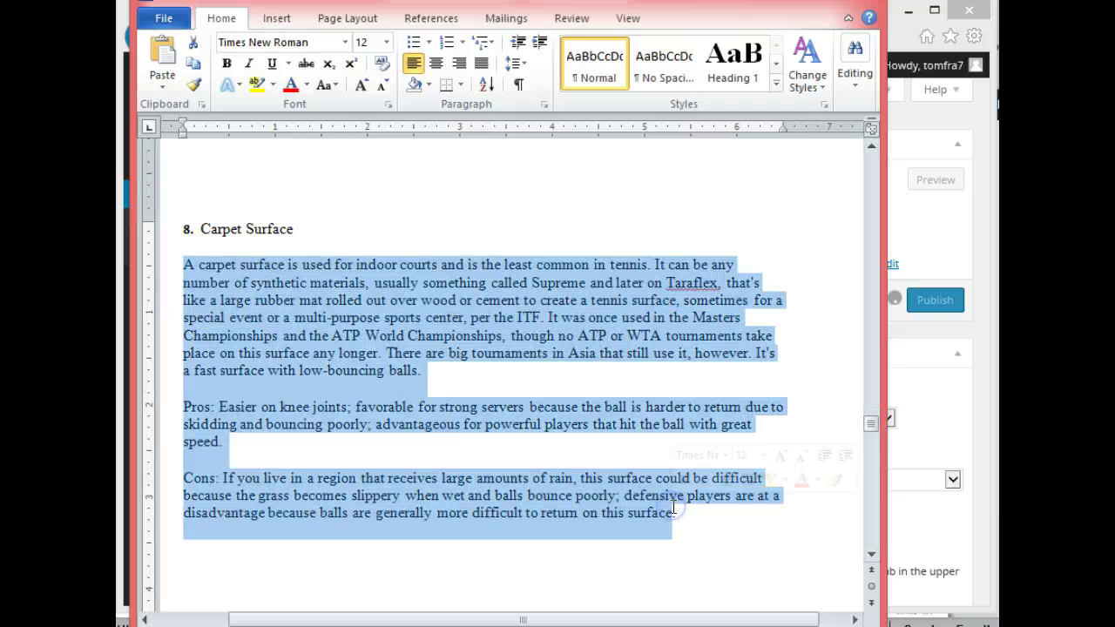
right_click(336, 346)
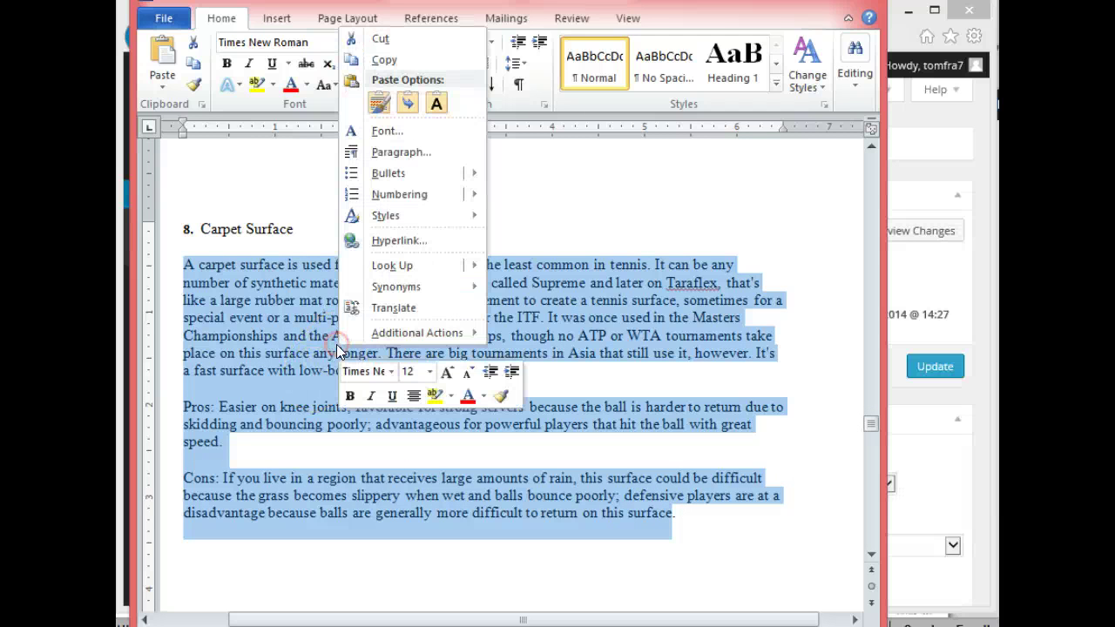
left_click(402, 59)
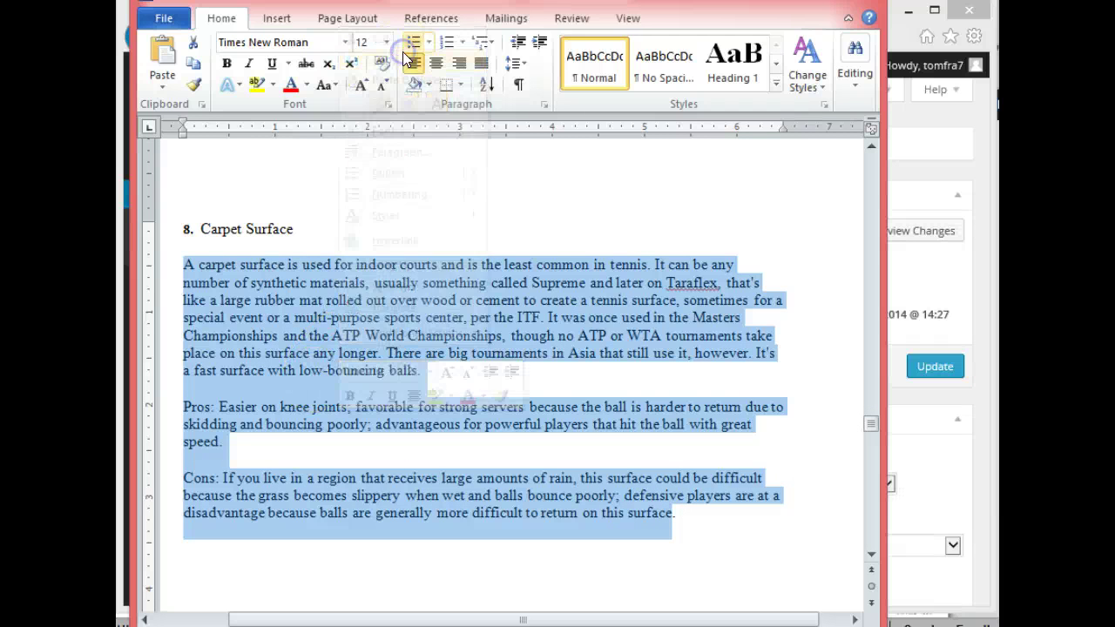
left_click(989, 309)
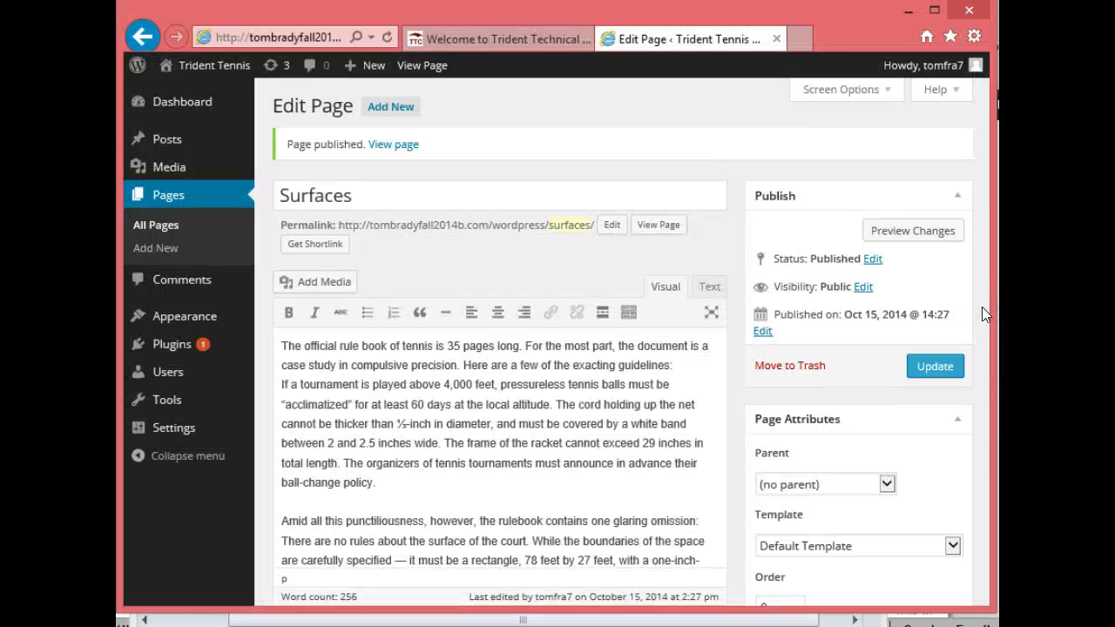
Create a 'Carpet Surface' page, paste the carpet text into it, and publish
left_click(394, 116)
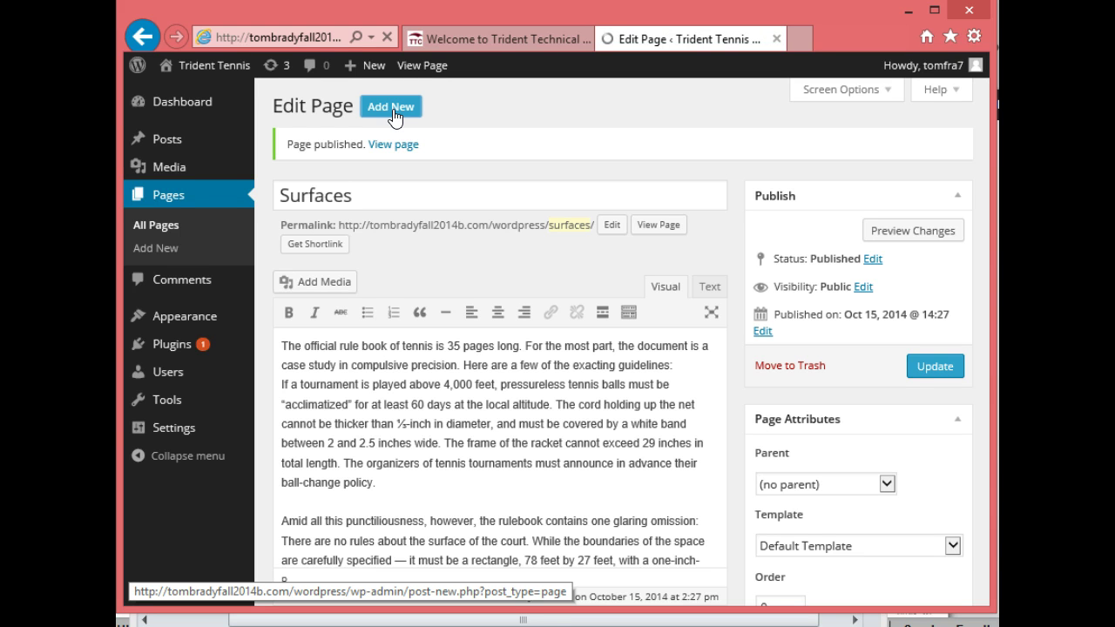
left_click(384, 448)
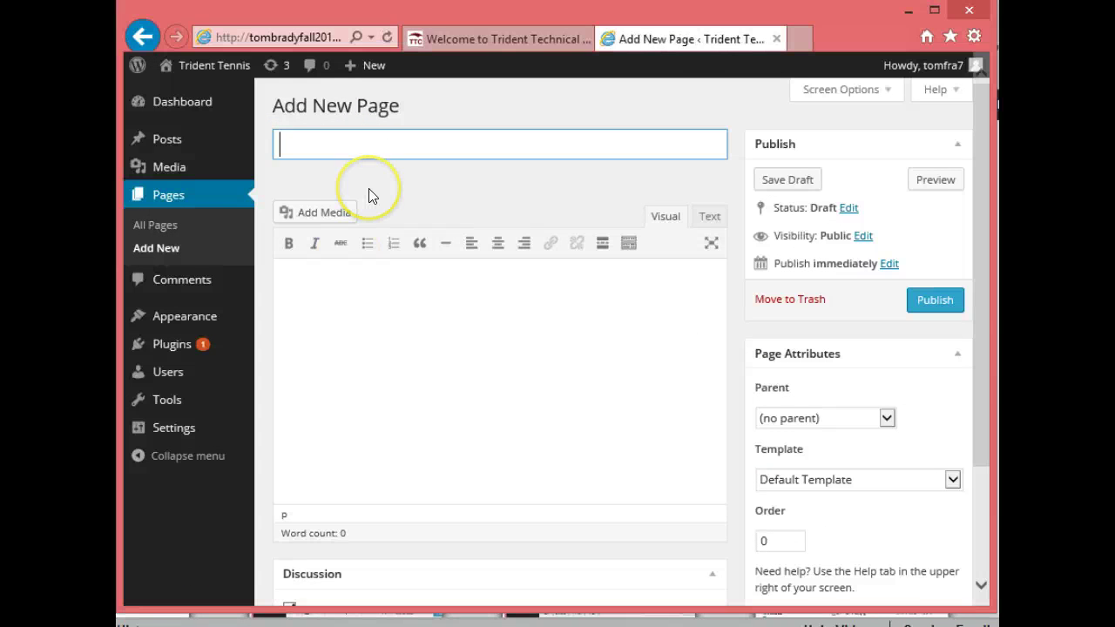
type("ca")
key("BackSpace")
key("BackSpace")
type("Carp")
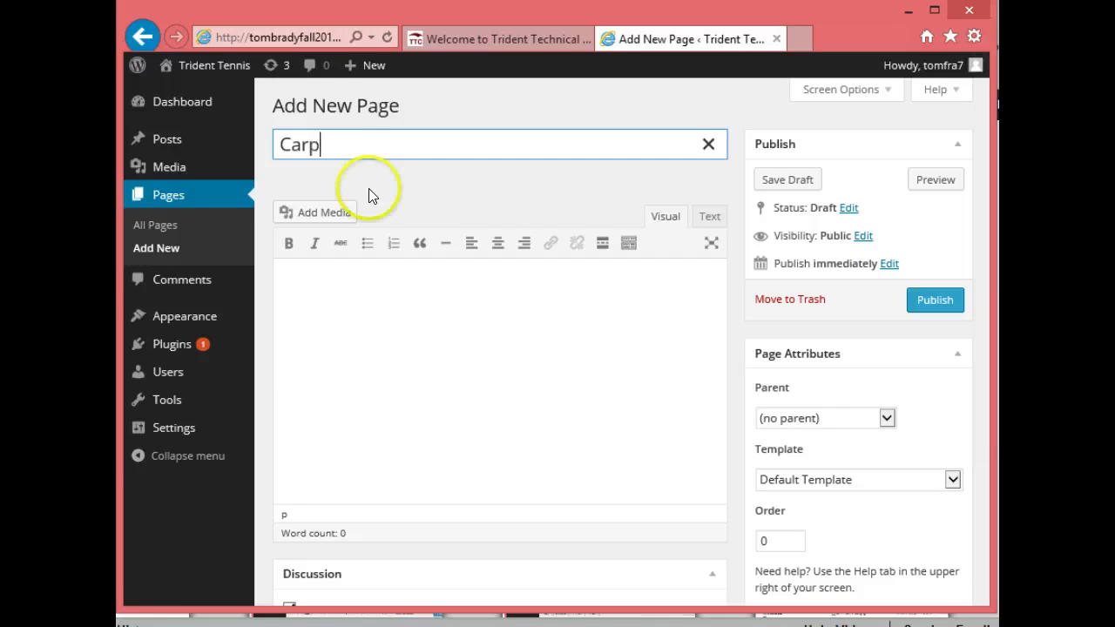
type("et Sur")
type("face")
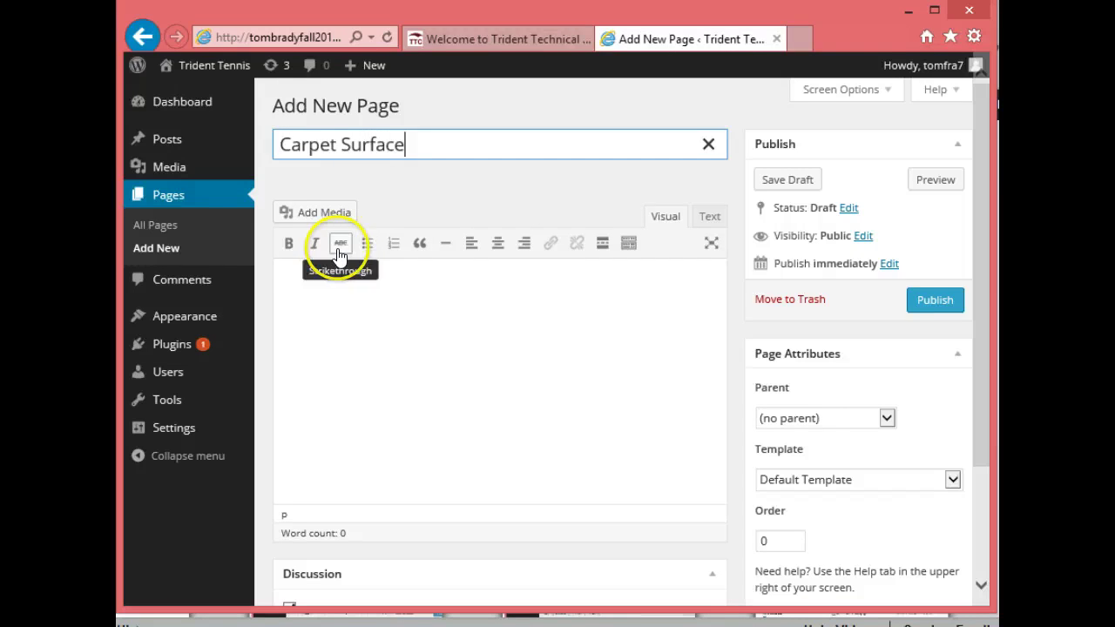
left_click(295, 287)
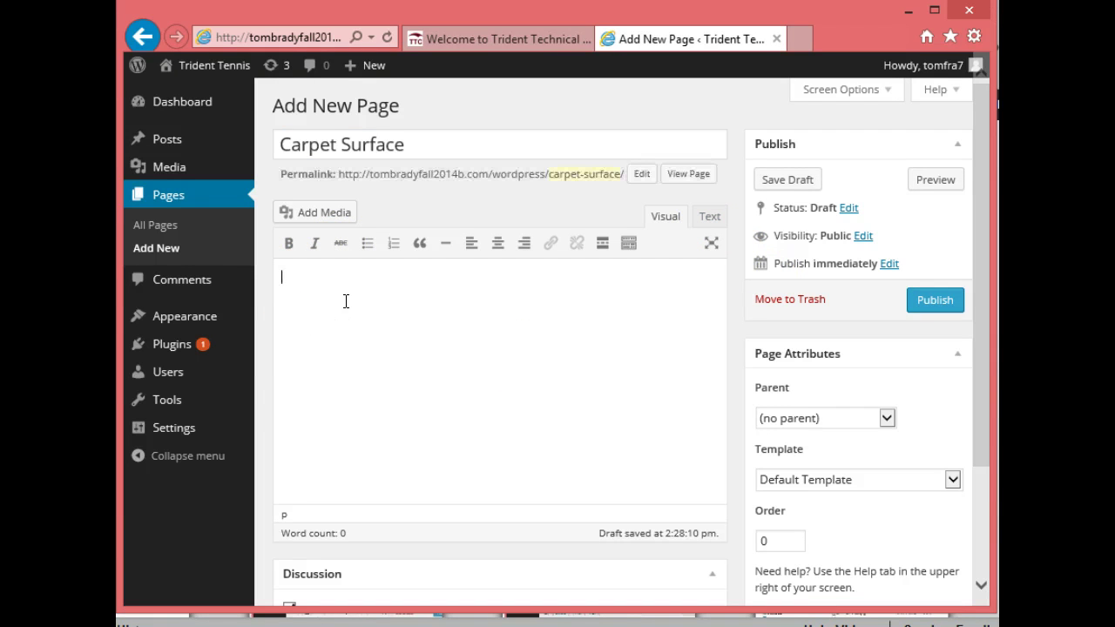
key("ctrl+v")
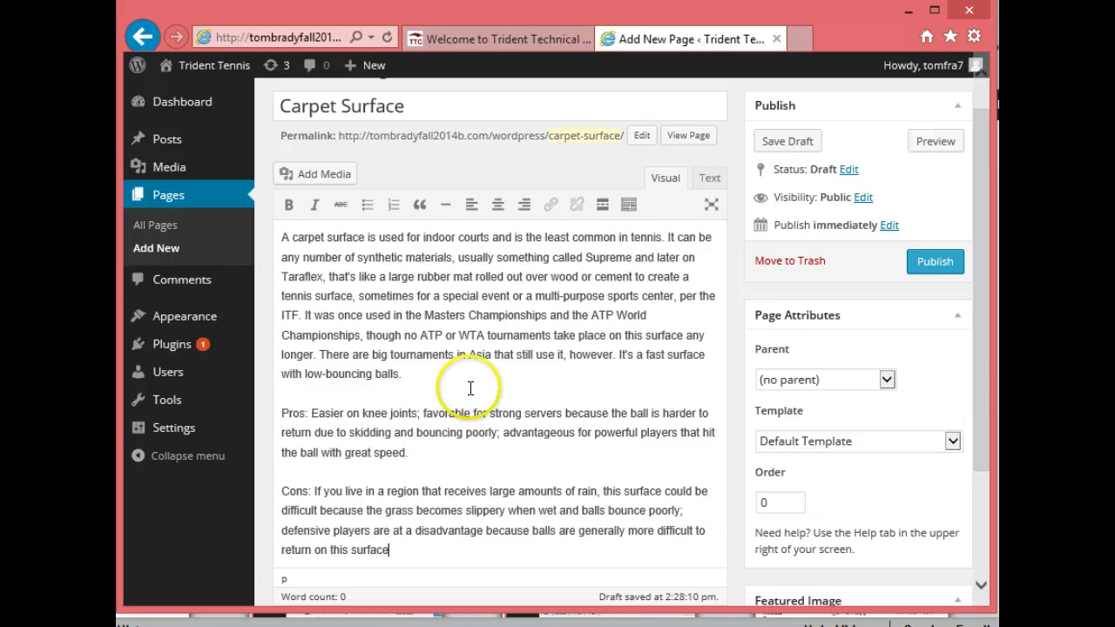
left_click(934, 265)
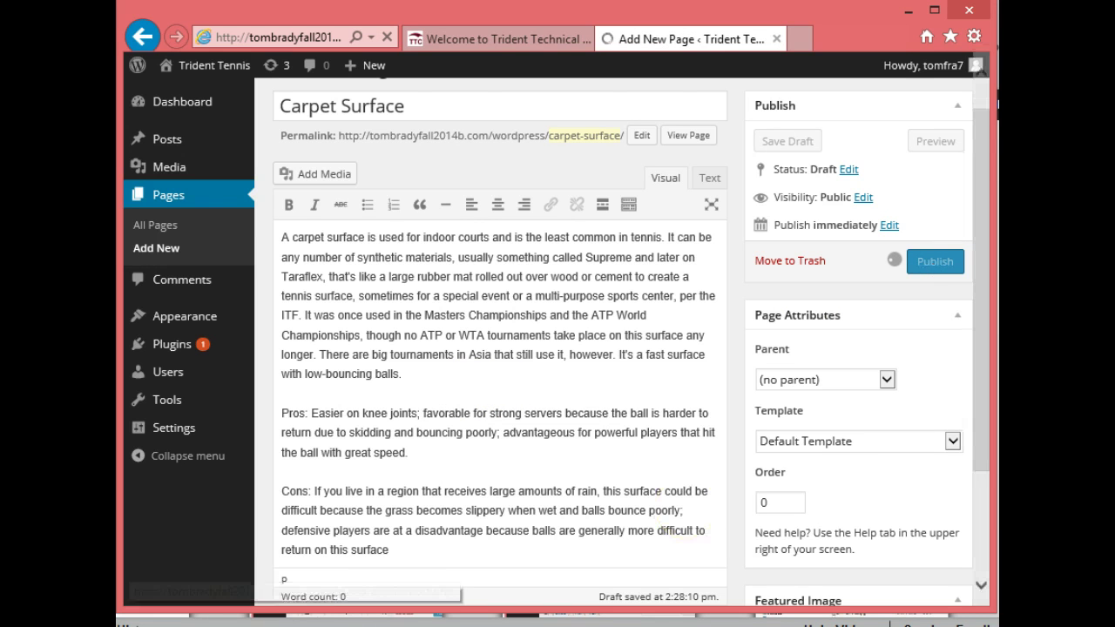
Copy the Clay Courts section text from the Word document
key("alt+Tab")
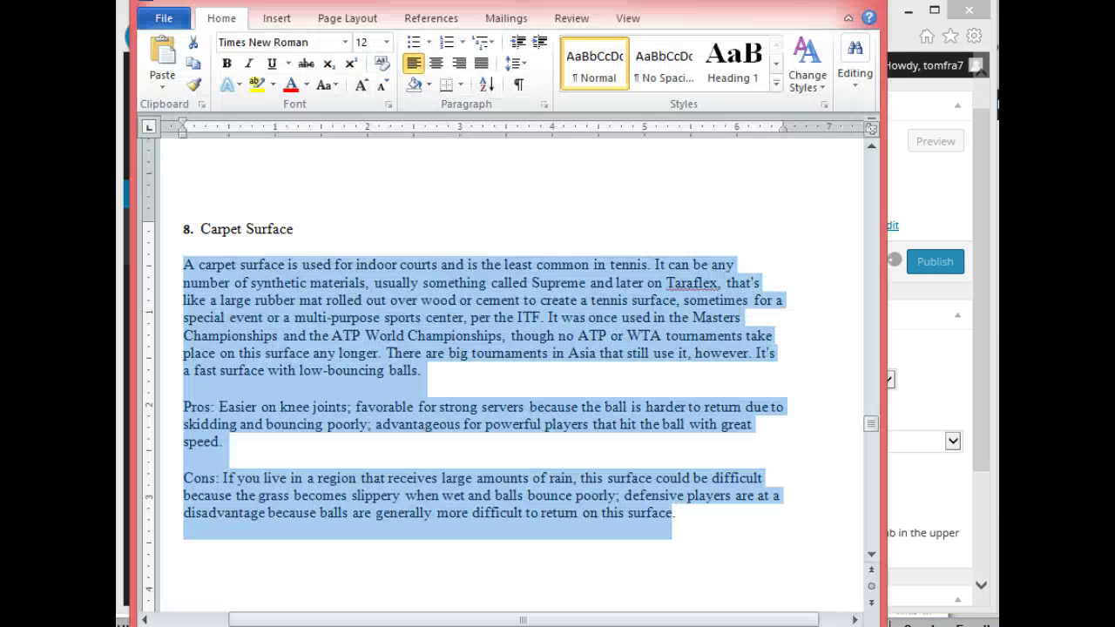
left_click_drag(872, 424, 875, 450)
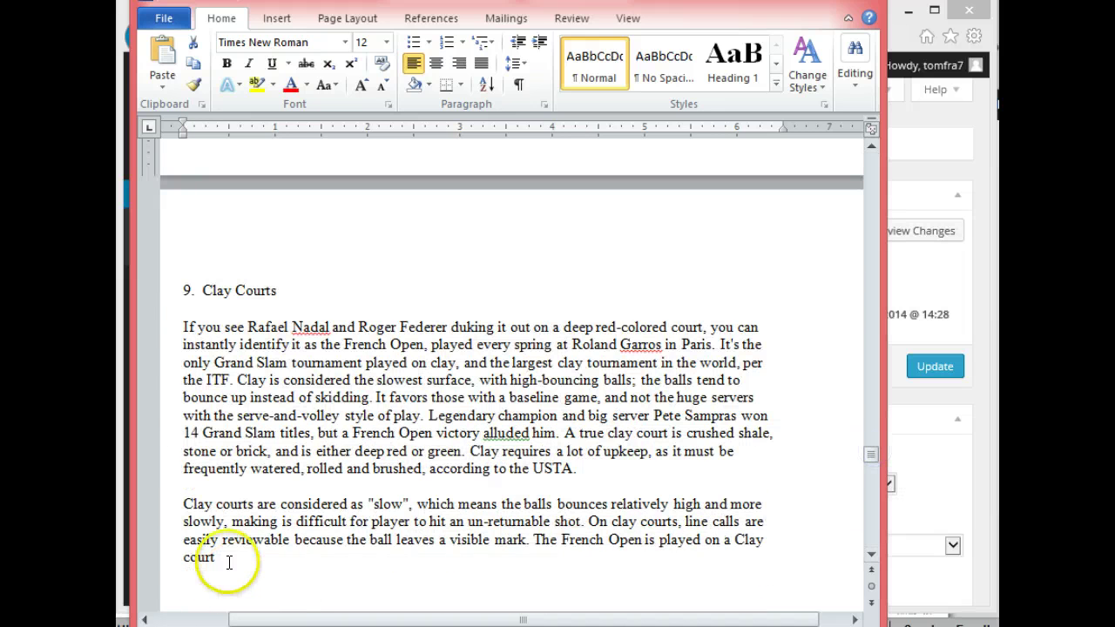
left_click_drag(228, 563, 159, 338)
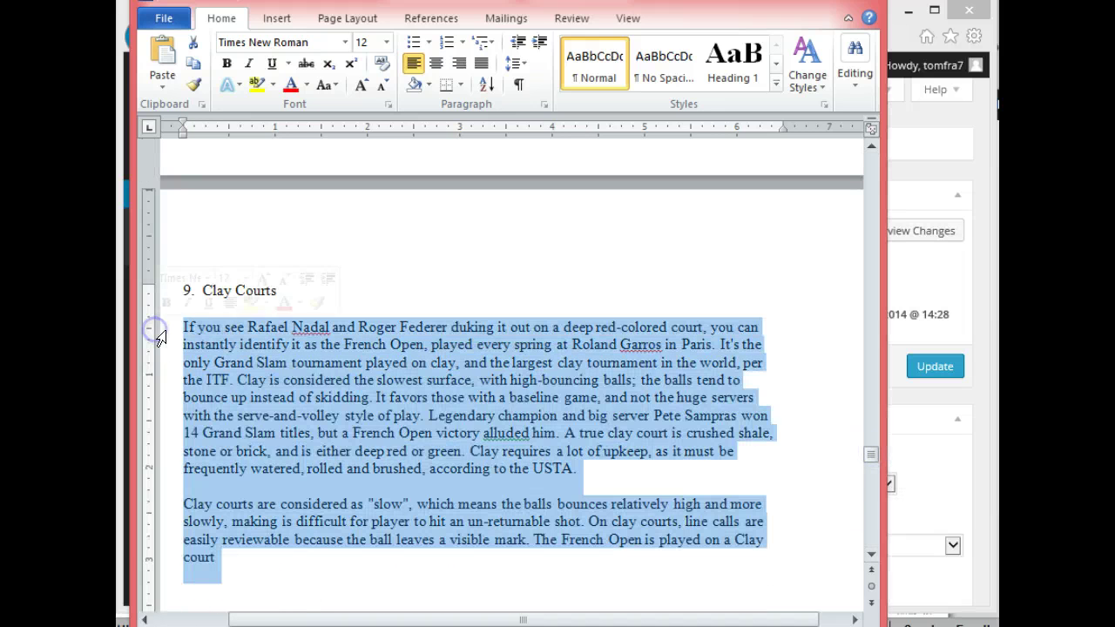
right_click(396, 384)
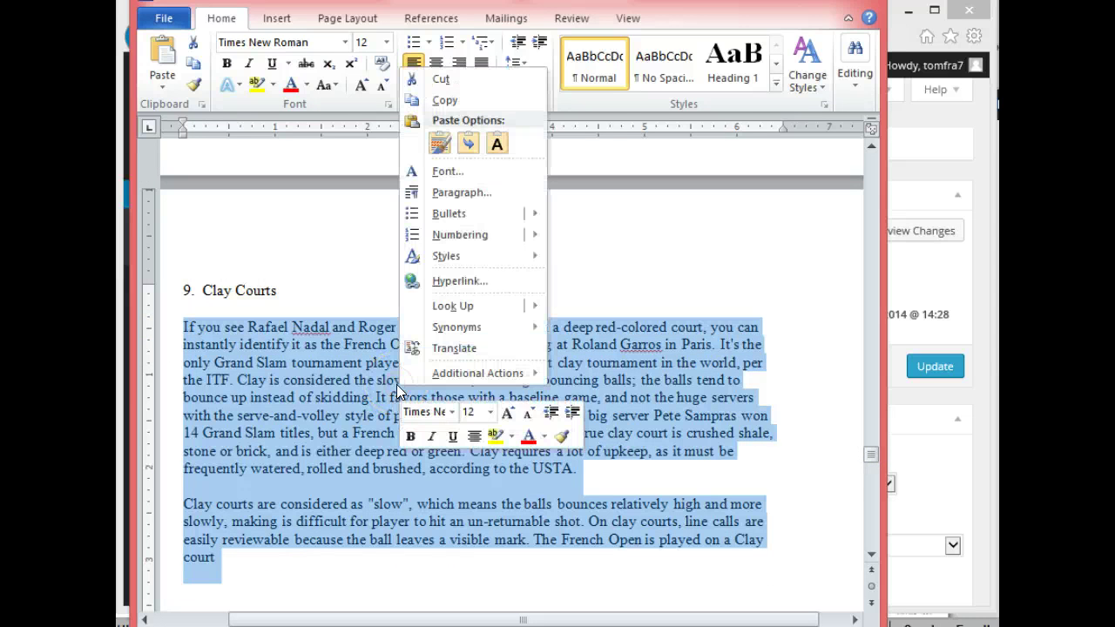
left_click(451, 99)
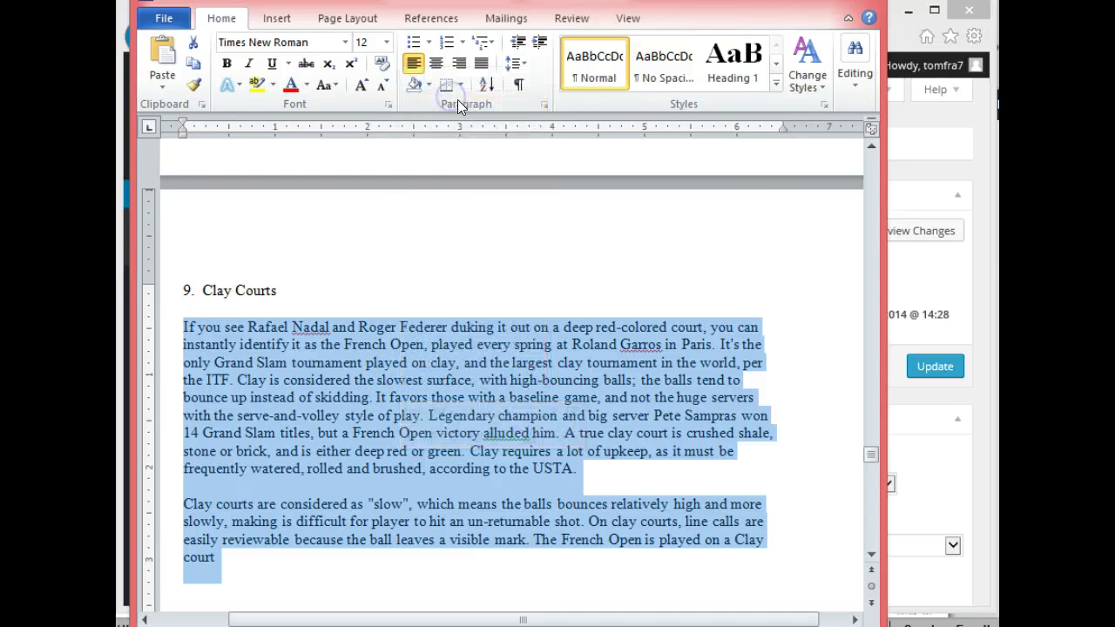
left_click(904, 271)
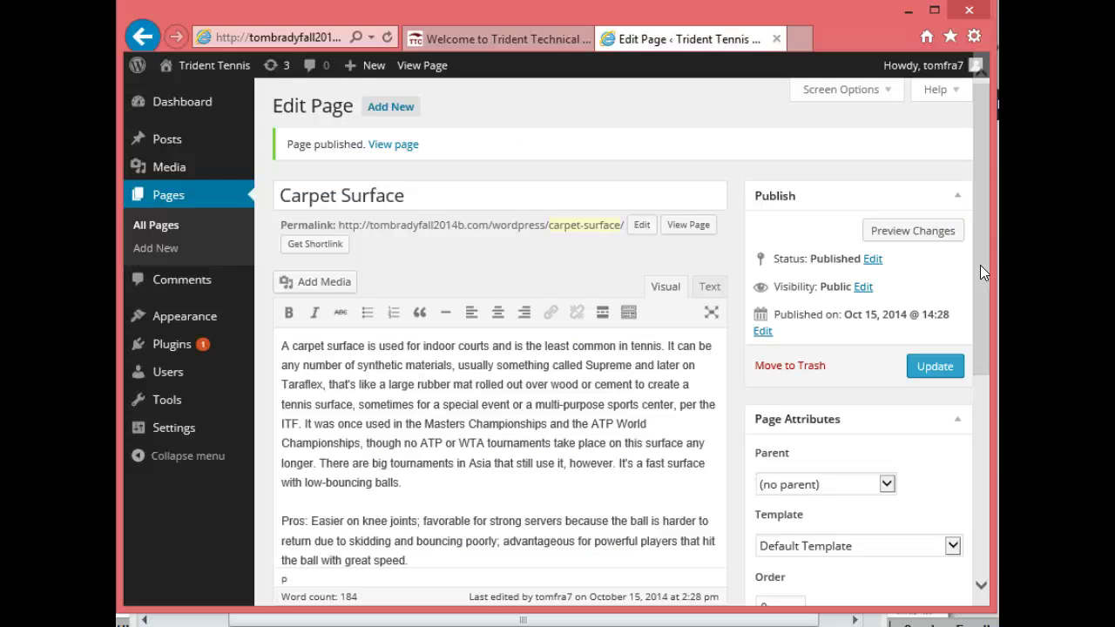
Add a new 'Clay Courts' page, paste the clay court text, and publish it
left_click(403, 111)
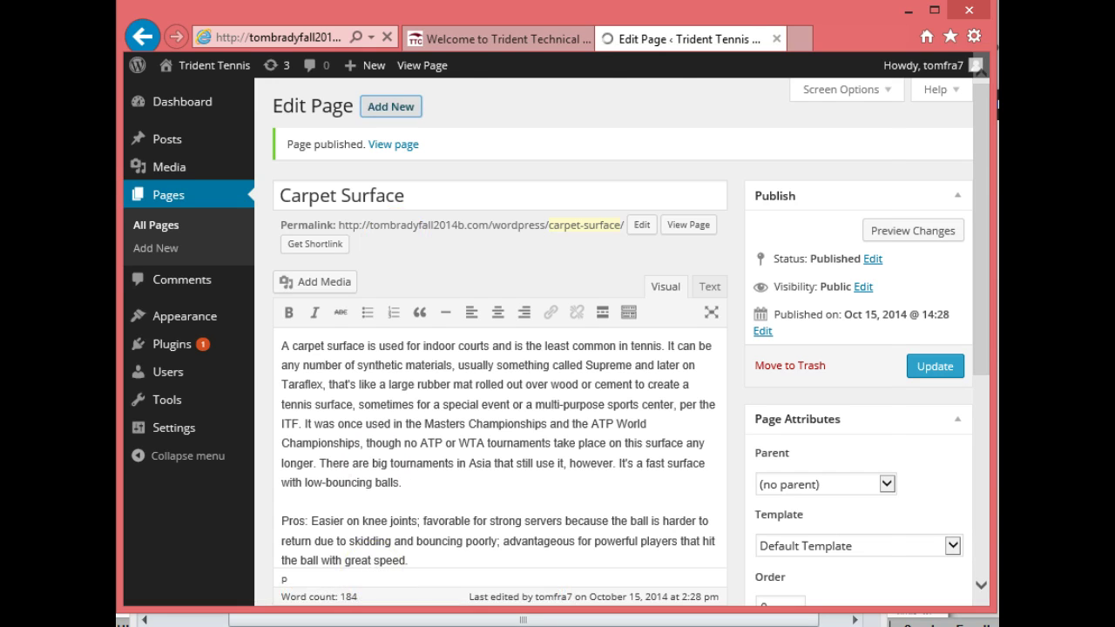
key("alt+Tab")
key("alt+Tab")
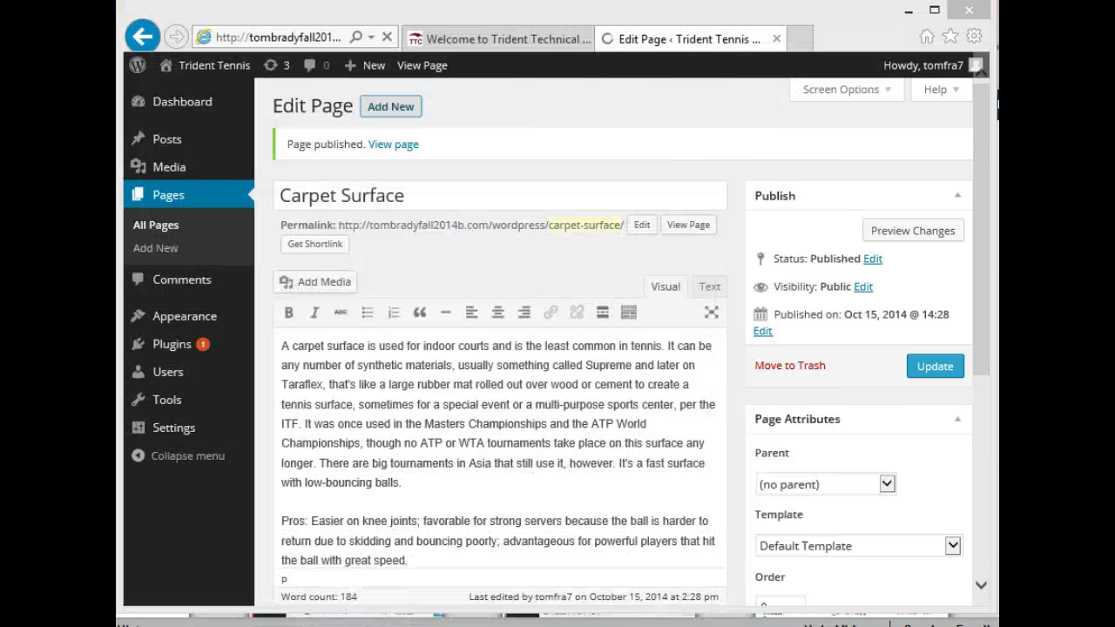
left_click(357, 614)
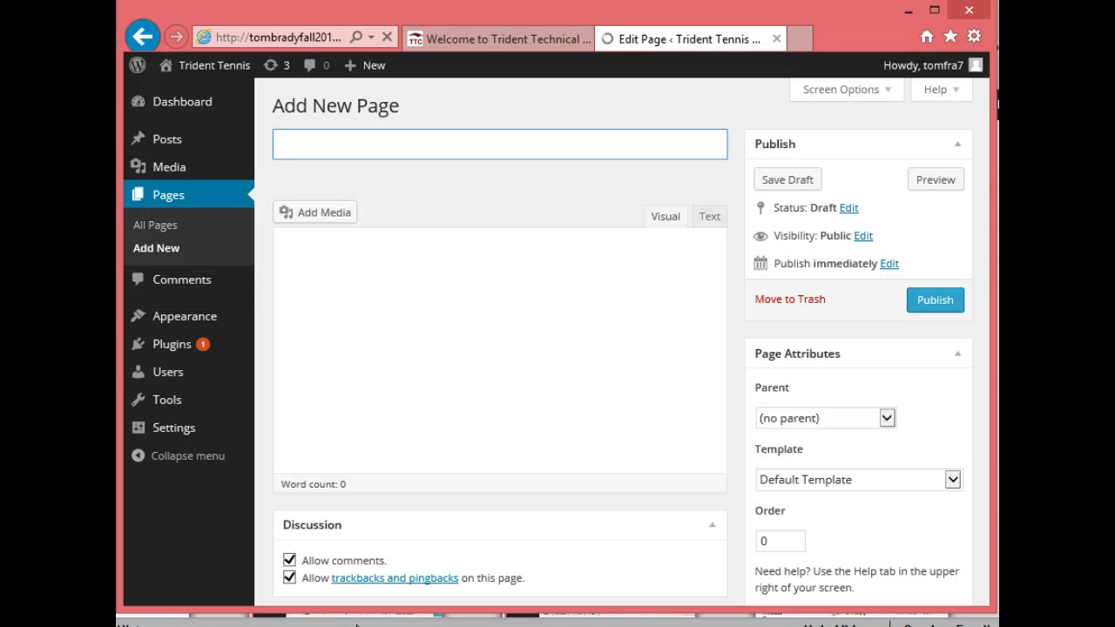
left_click(388, 153)
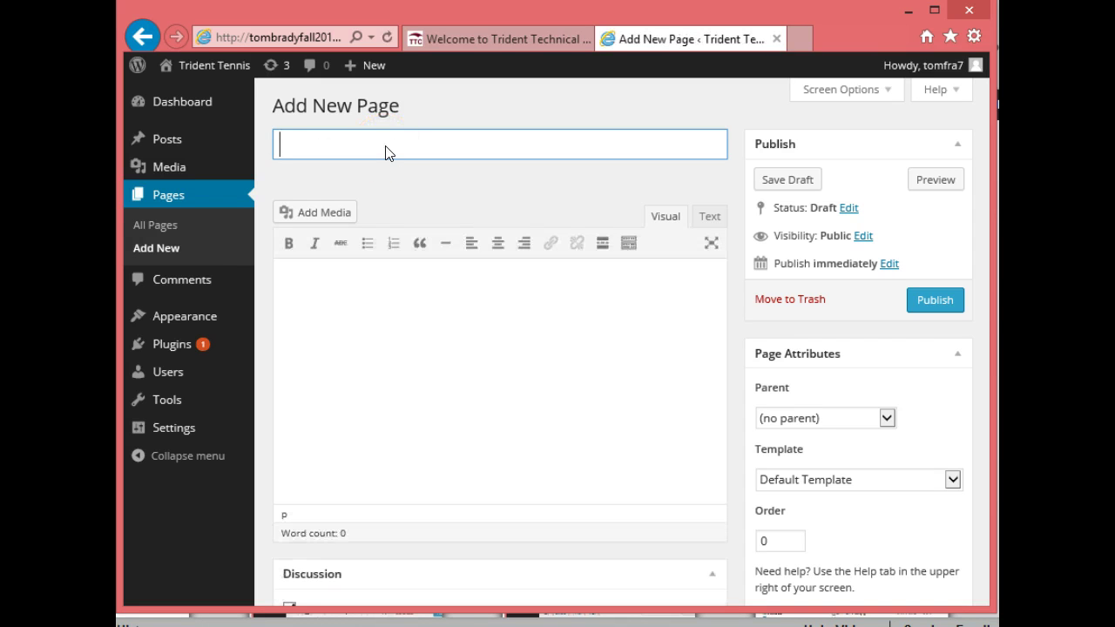
type("C")
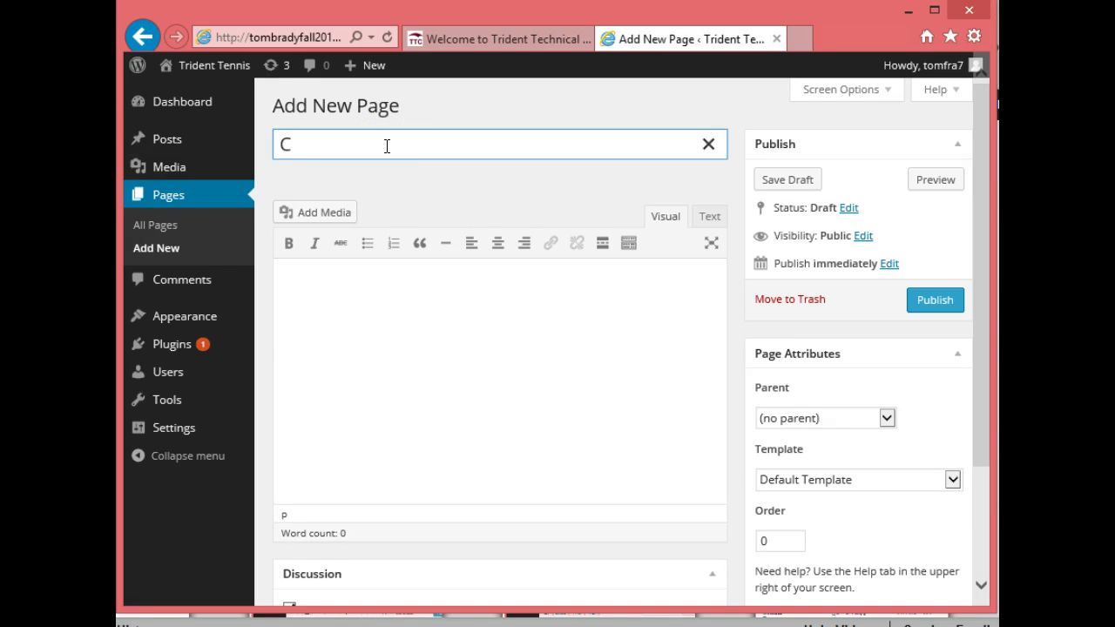
type("lay Cou")
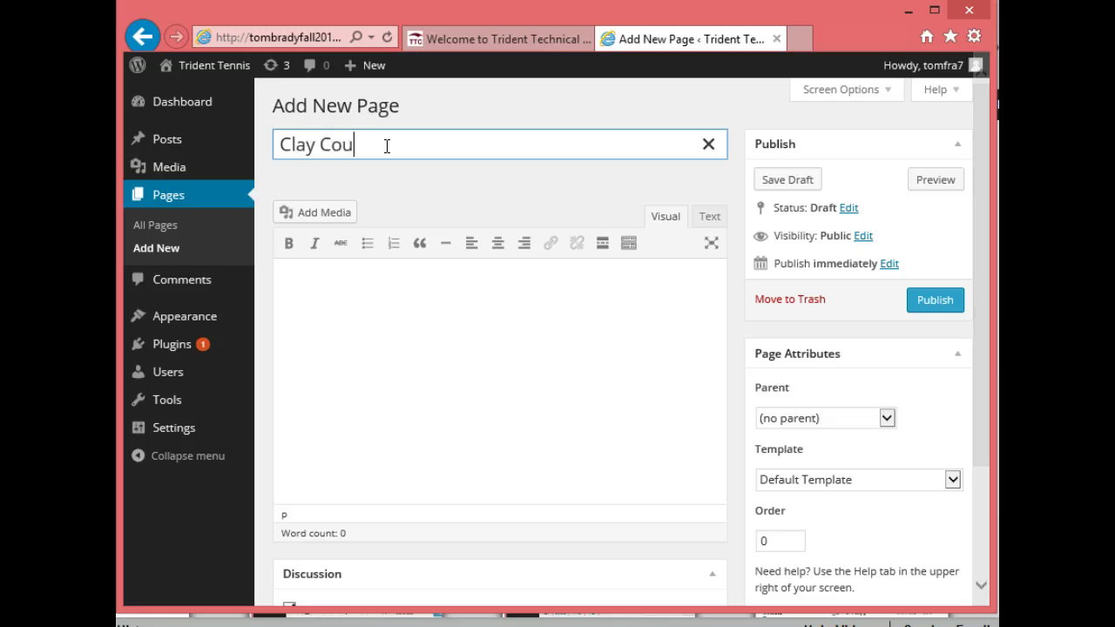
type("rts")
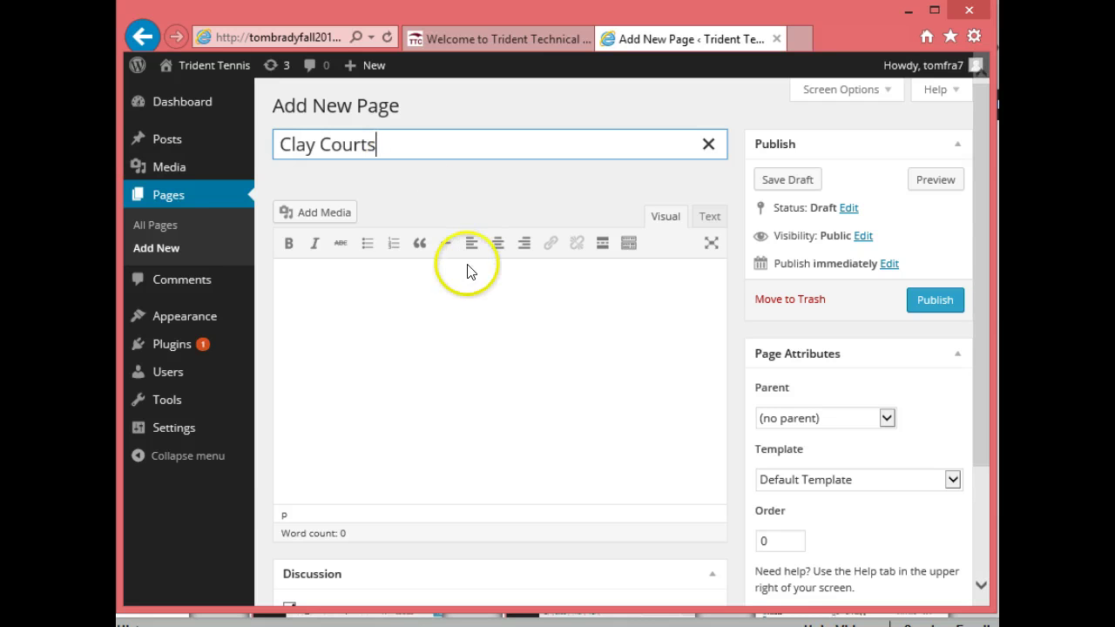
left_click(345, 281)
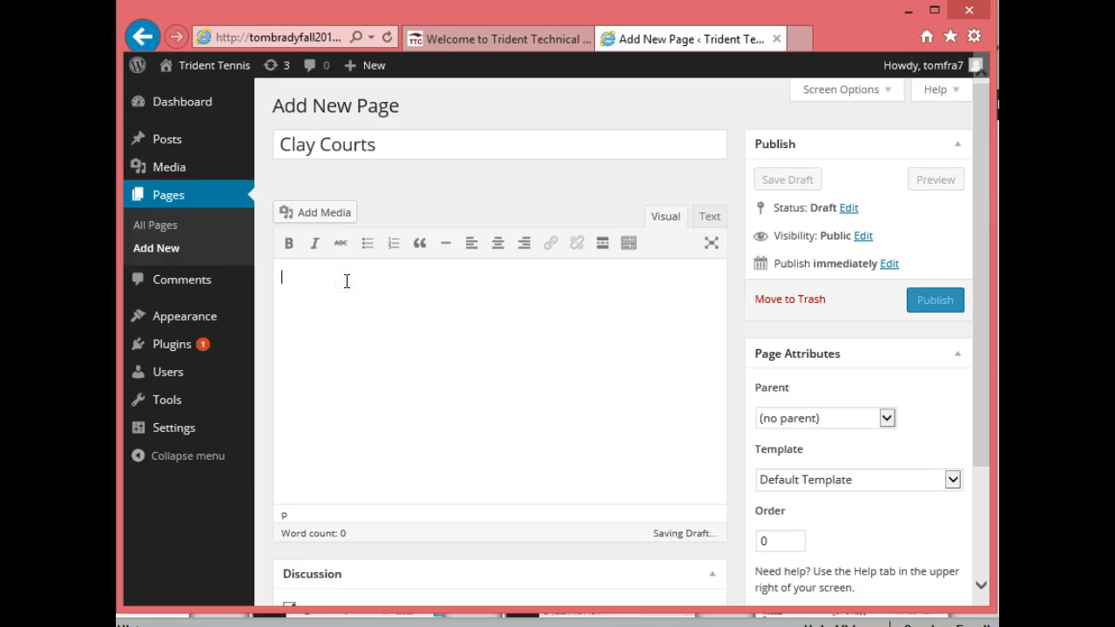
type("If you see Rafael Nadal and Roger Federer duking it out on a deep red-colored court, you can instantly identify it as the French Open, played every spring at Roland Garros in Paris. It's the only Grand Slam tournament played on clay, and the largest clay tournament in the world, per the ITF. Clay is considered the slowest surface, with high-bouncing balls; the balls tend to bounce up instead of skidding. It favors those with a baseline game, and not the huge servers with the serve-and-volley style of play. Legendary champion and big server Pete Sampras won 14 Grand Slam titles, but a French Open victory alluded him. A true clay court is crushed shale, stone or brick, and is either deep red or green. Clay requires a lot of upkeep, as it must be frequently watered, rolled and brushed, according to the USTA.  Clay courts are considered as \"slow\", which means the balls bounces relatively high and more slowly, making is difficult for player to hit an un-returnable shot. On clay courts, line calls are easily reviewable because the ball leaves a visible mark. The French Open is played on a Clay court")
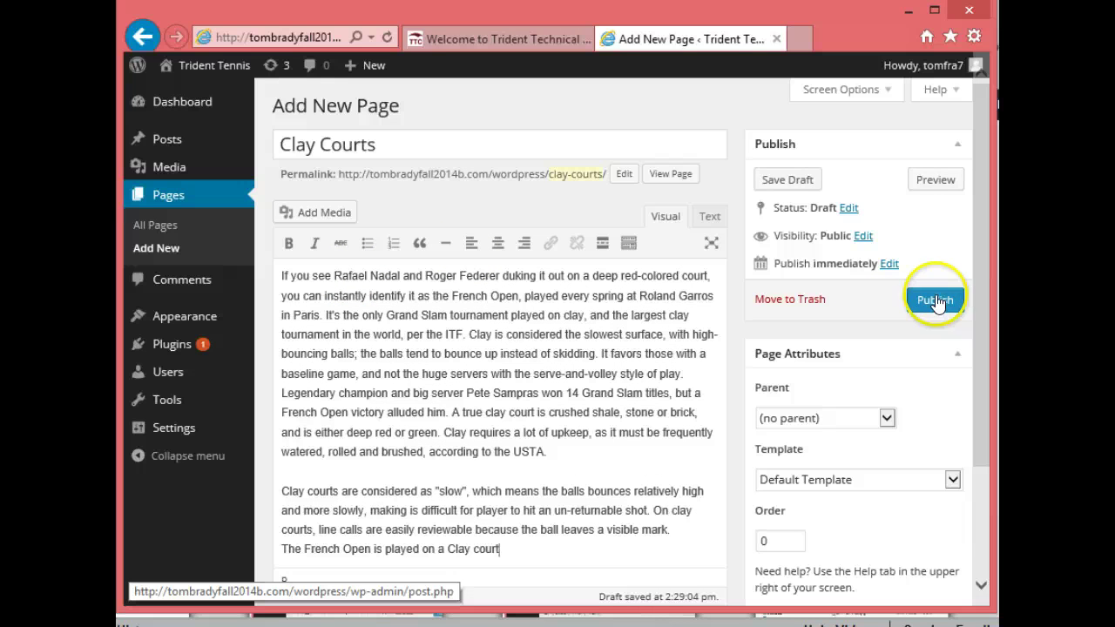
left_click(935, 300)
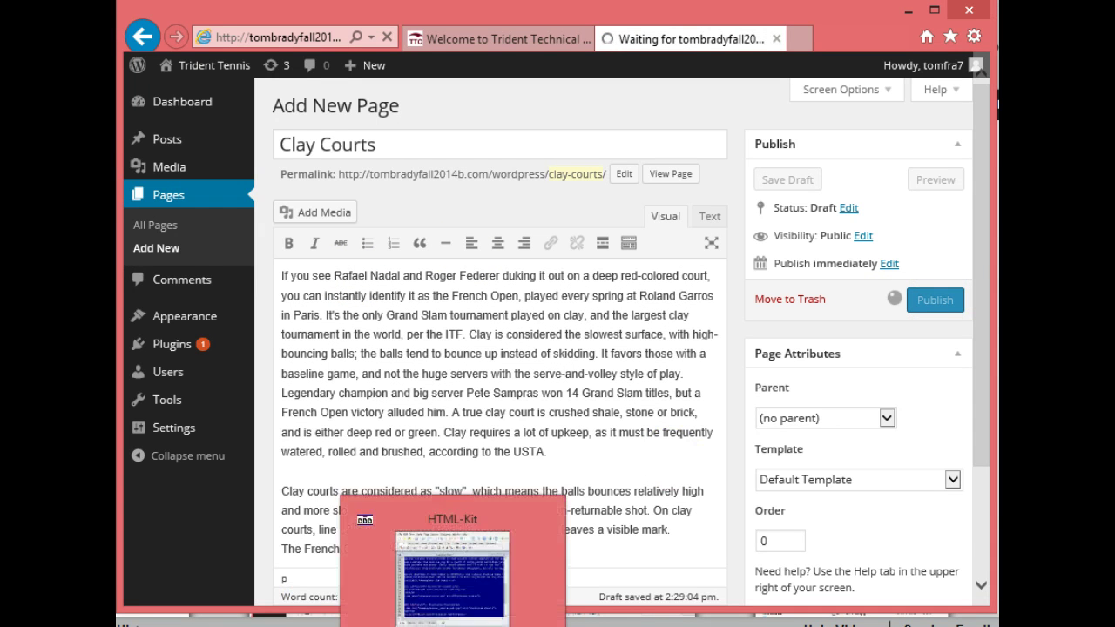
Select the two Grass Courts paragraphs in the Word document
left_click(365, 566)
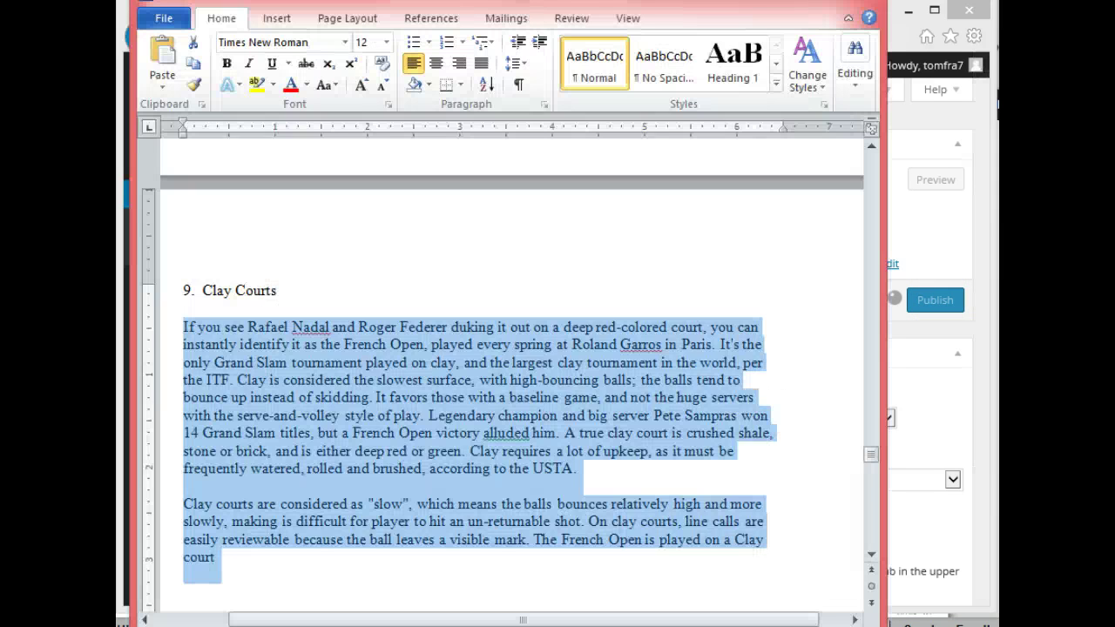
left_click_drag(865, 451, 869, 488)
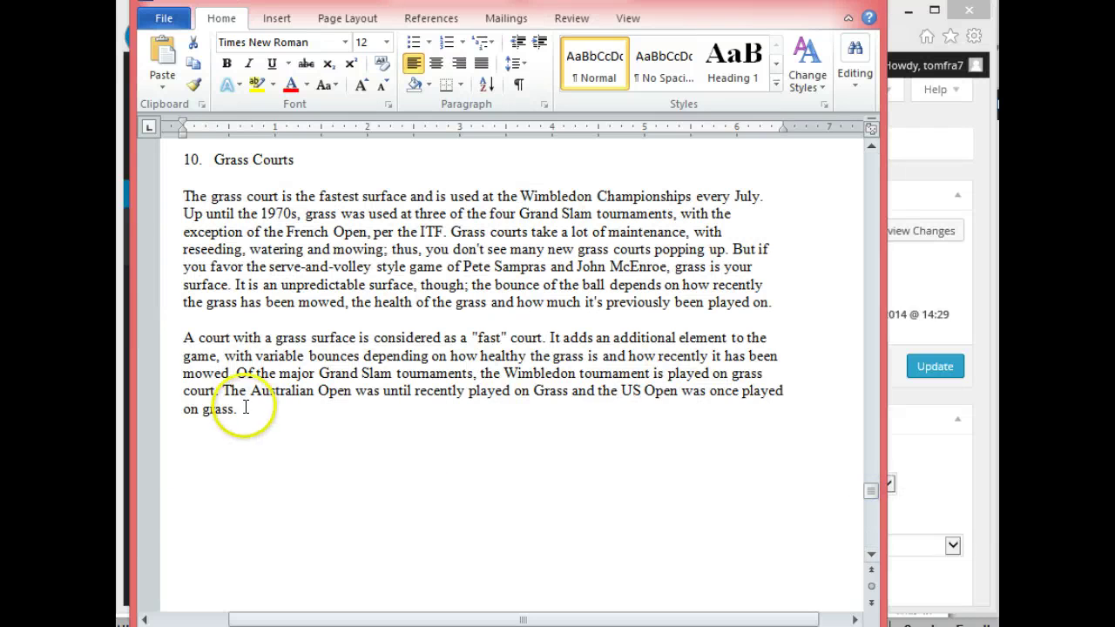
left_click_drag(242, 409, 160, 197)
key("ctrl+c")
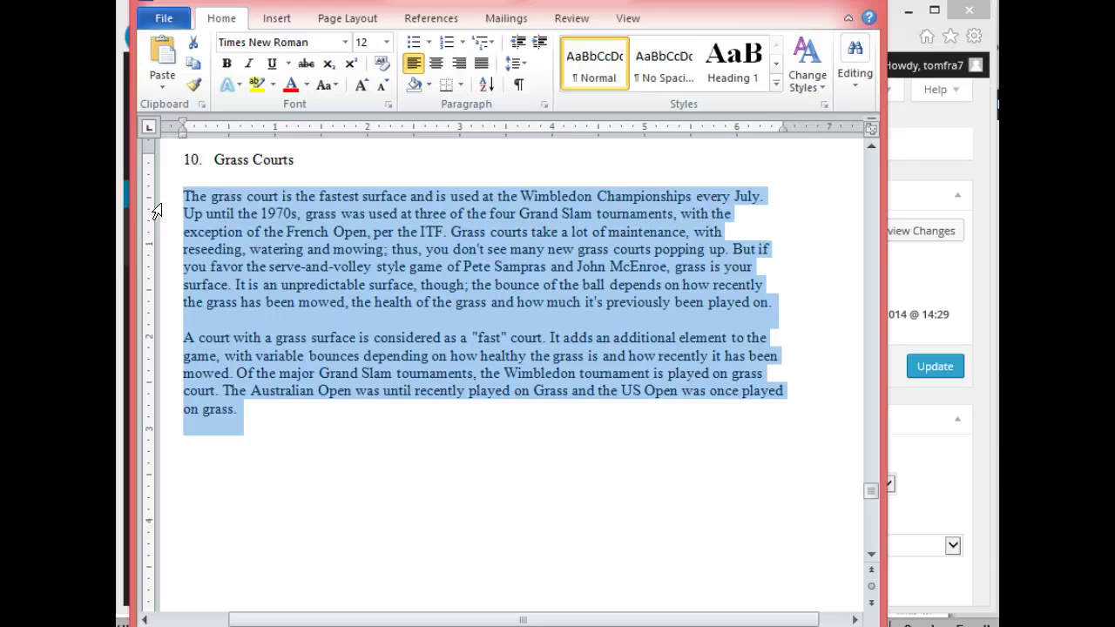
left_click(980, 436)
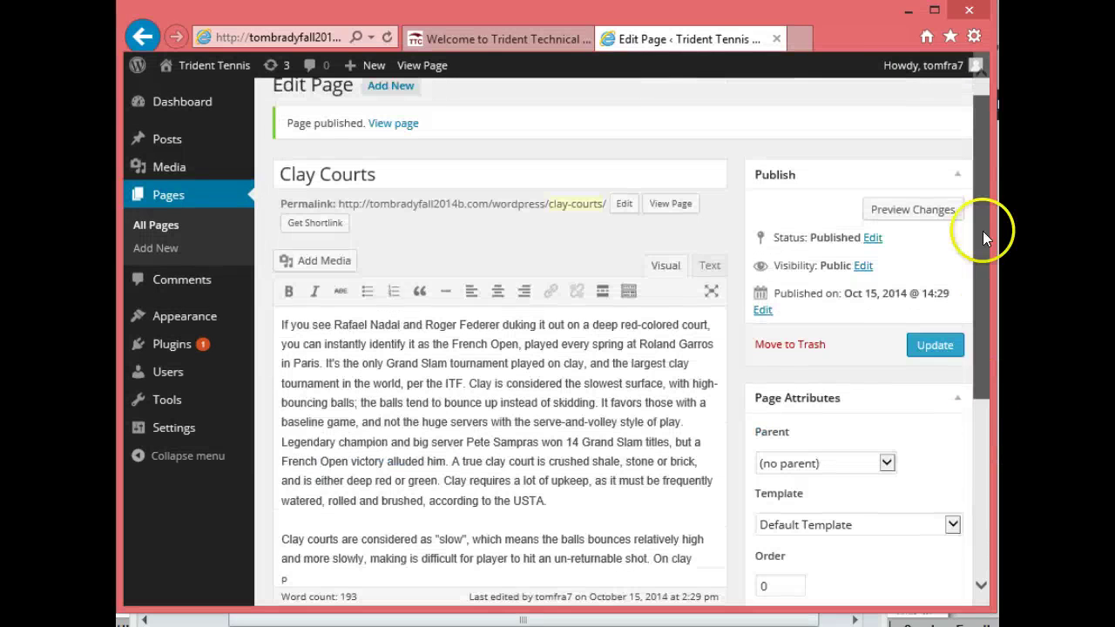
left_click_drag(981, 436, 964, 226)
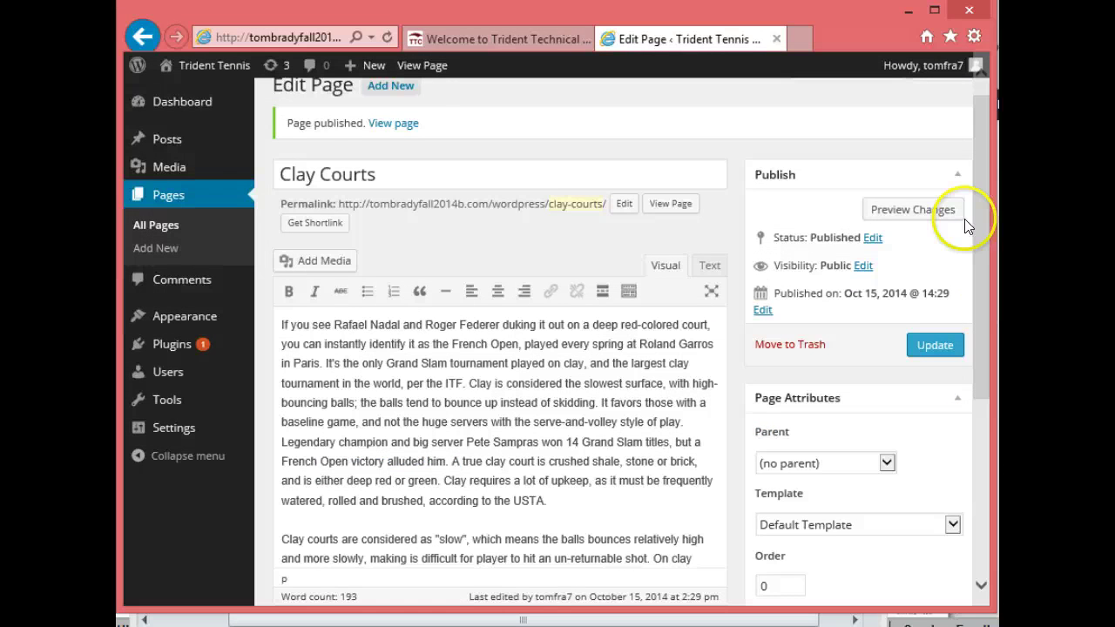
Create a 'Grass Courts' page, paste the grass court paragraphs, and publish it
left_click(389, 87)
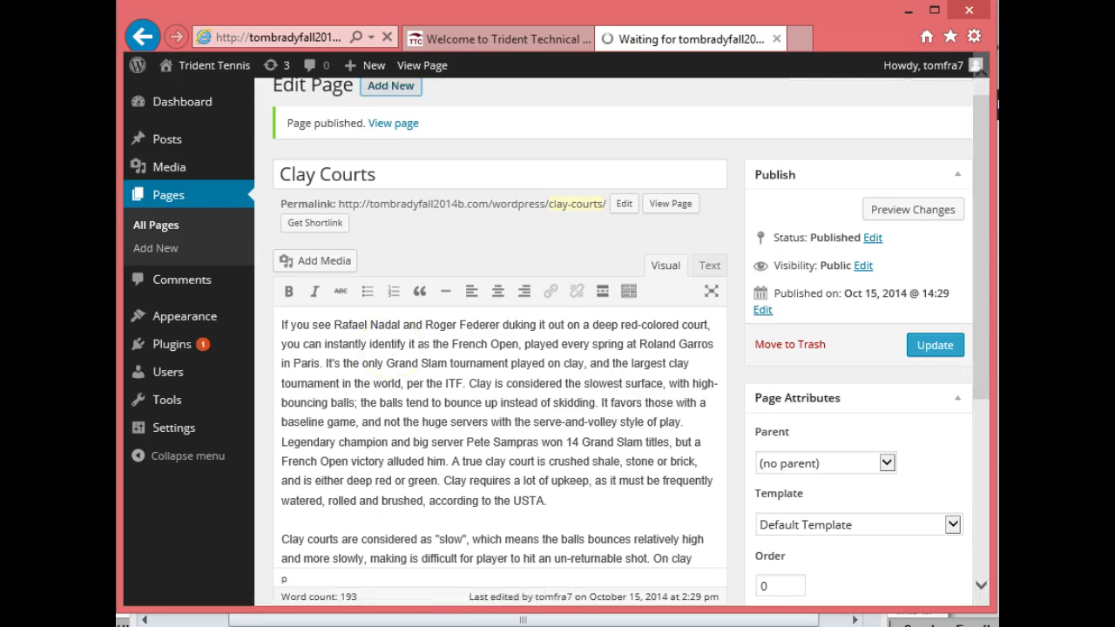
key("alt+Tab")
key("alt+Tab")
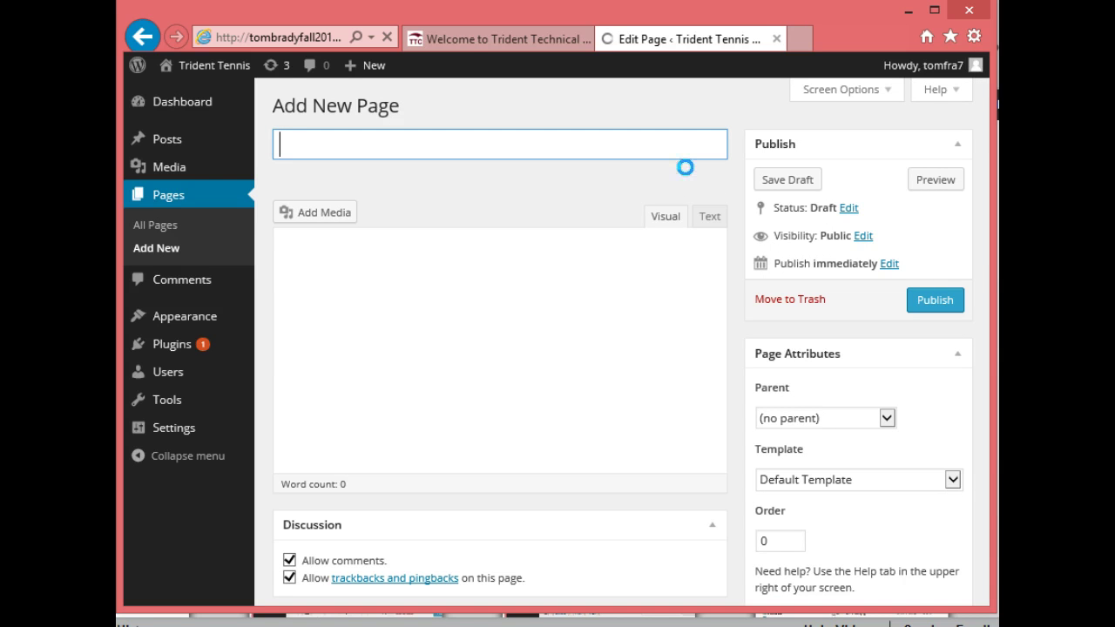
type("a")
key("BackSpace")
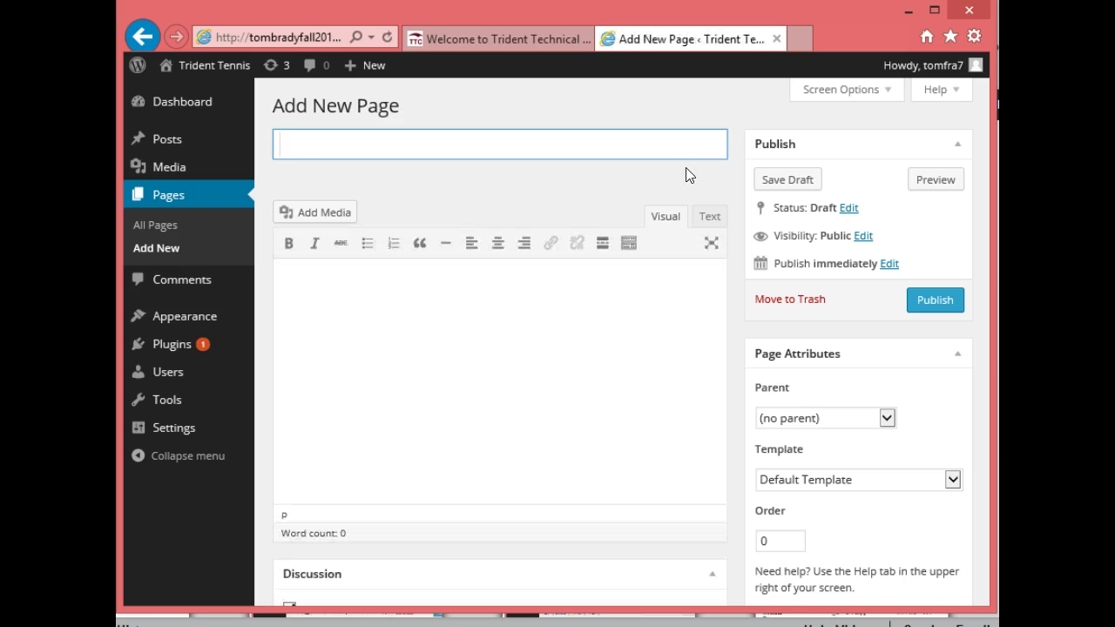
type("Grass Cou")
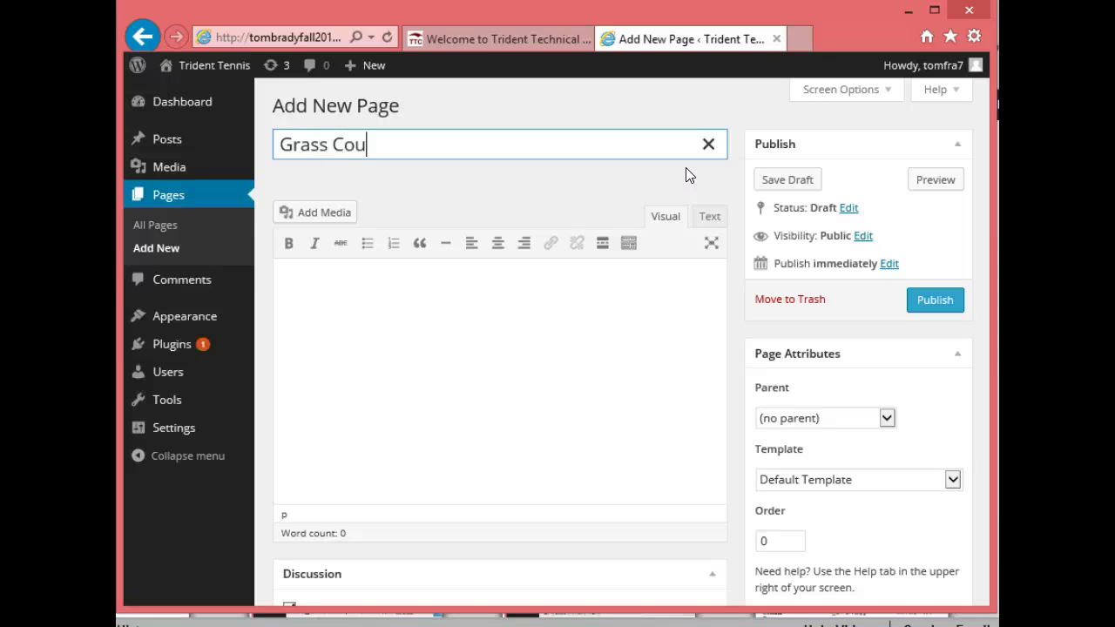
type("rst")
key("BackSpace")
key("BackSpace")
type("ts")
left_click(439, 296)
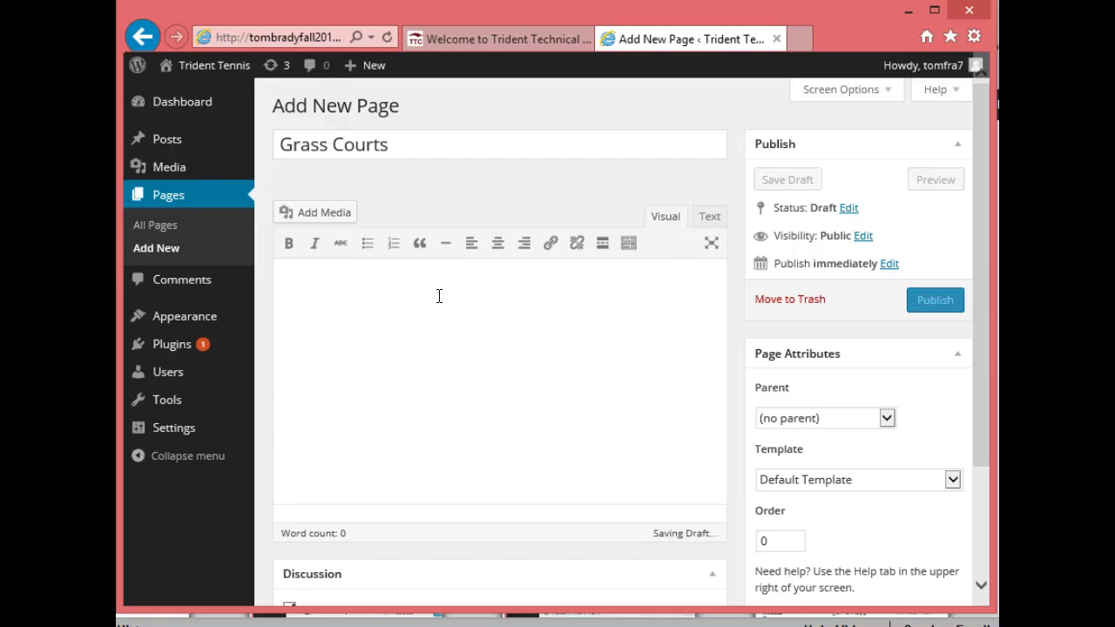
key("ctrl+v")
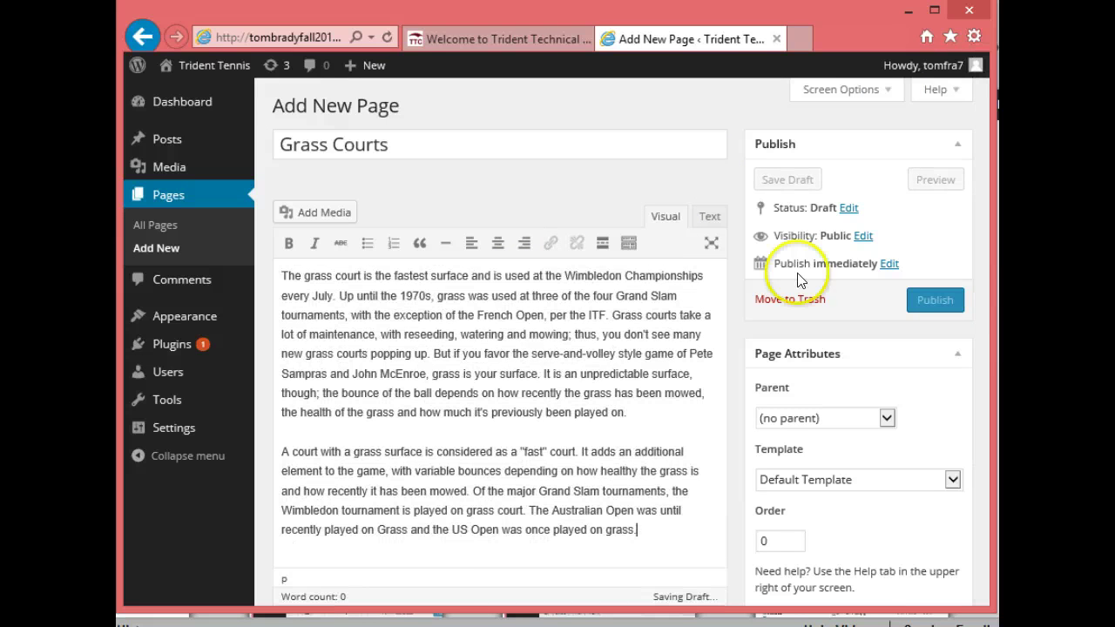
left_click(934, 300)
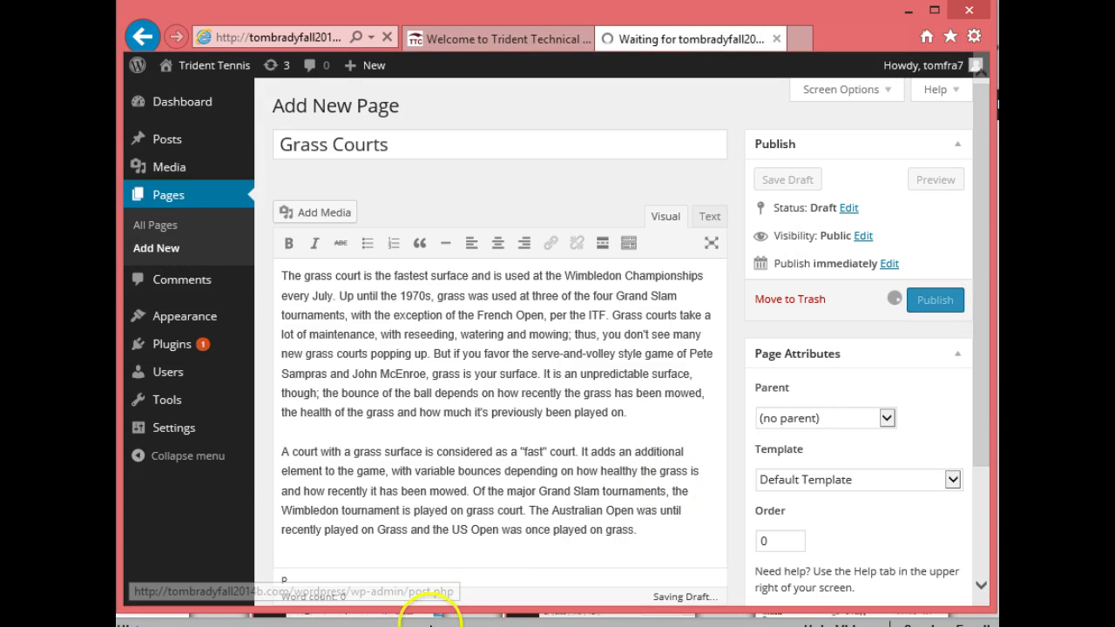
mouse_move(340, 619)
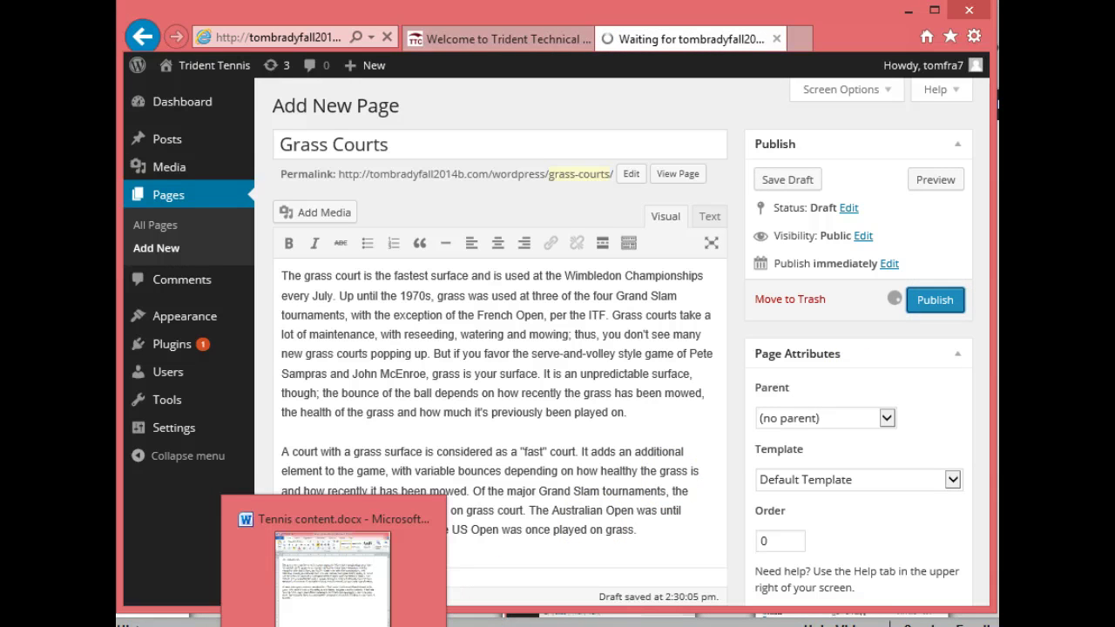
left_click(340, 595)
Select the Hard Courts paragraphs at the end of Word, then start another new page
key("ctrl+shift+End")
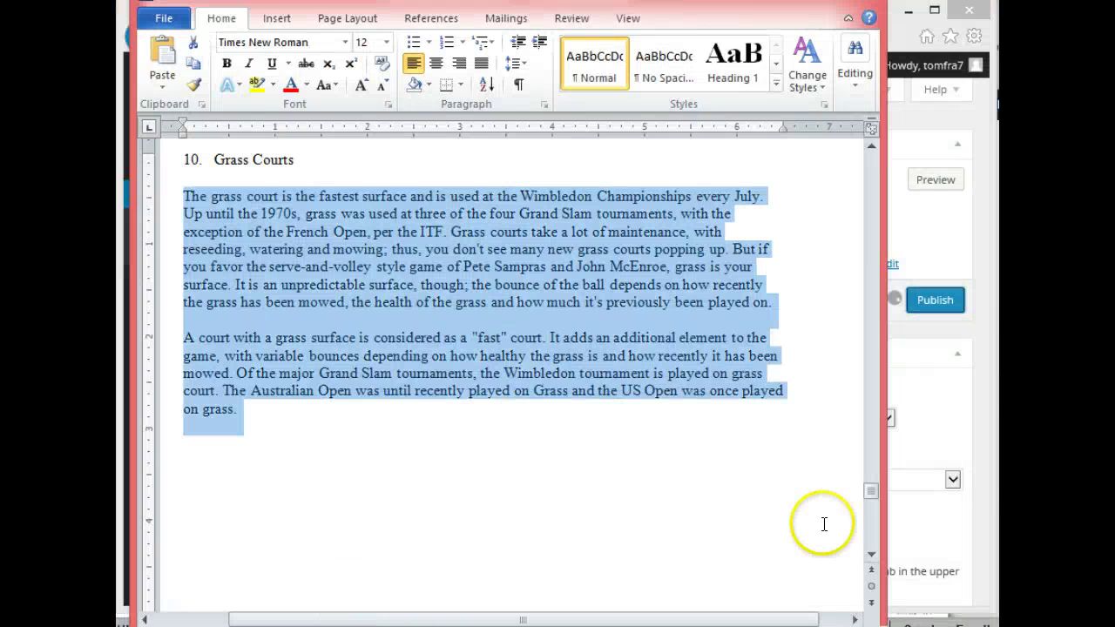
left_click_drag(865, 493, 869, 528)
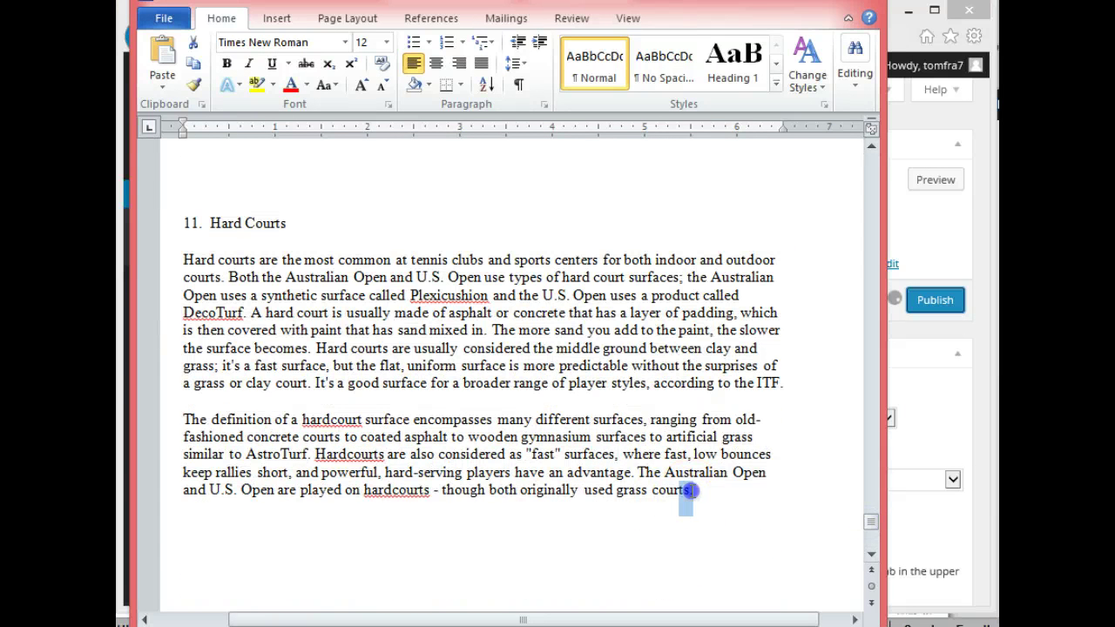
mouse_move(697, 490)
left_mouse_down()
mouse_move(187, 277)
mouse_move(174, 260)
left_mouse_up()
key("ctrl+c")
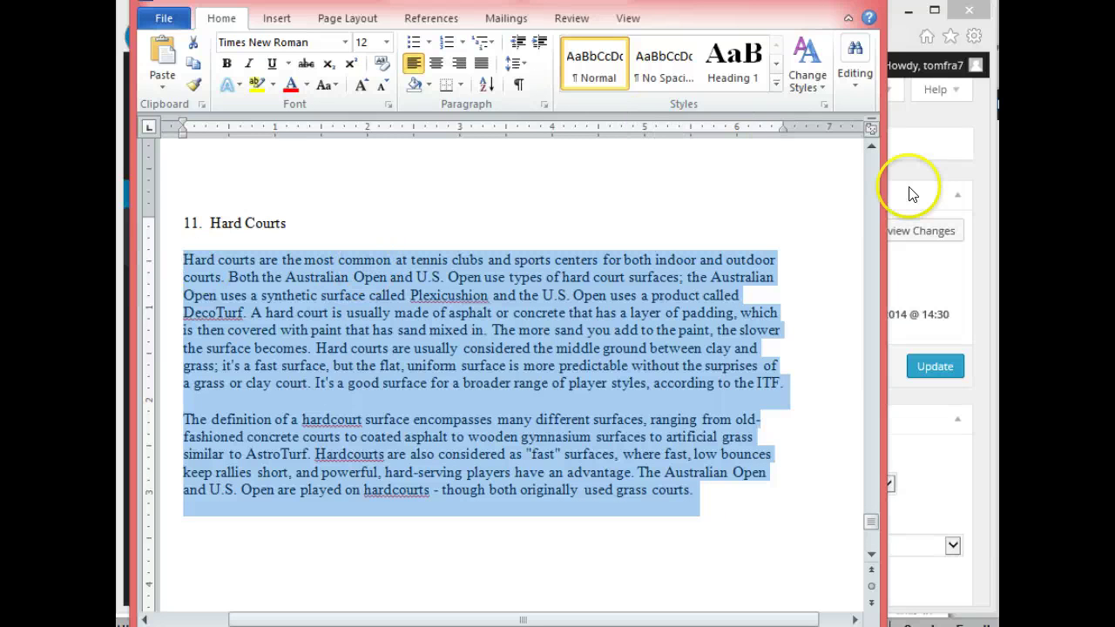
left_click(978, 188)
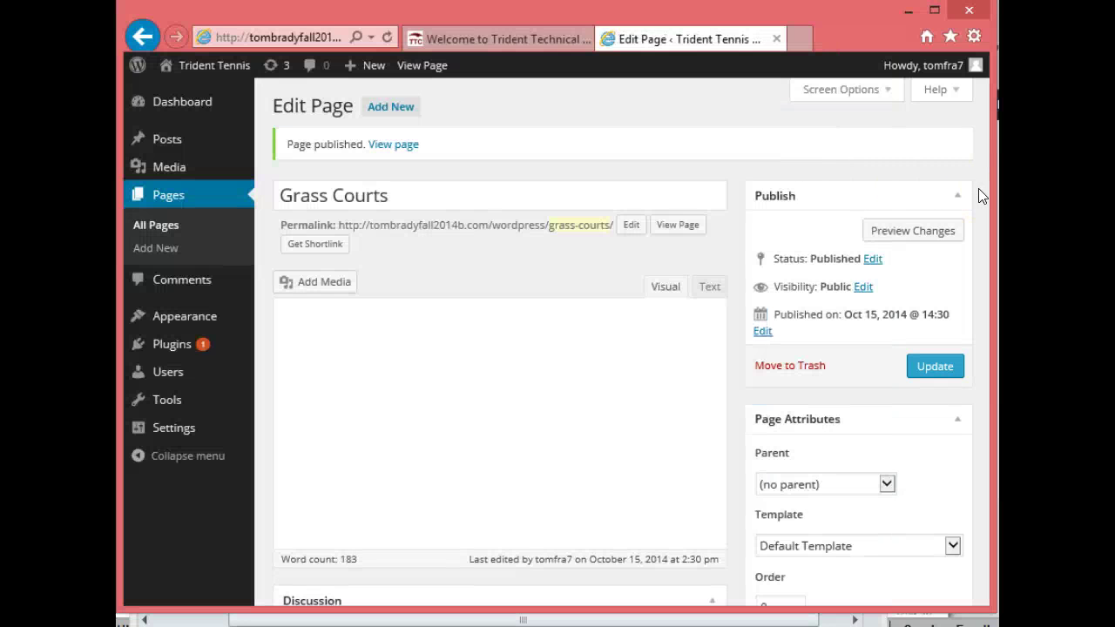
left_click(389, 108)
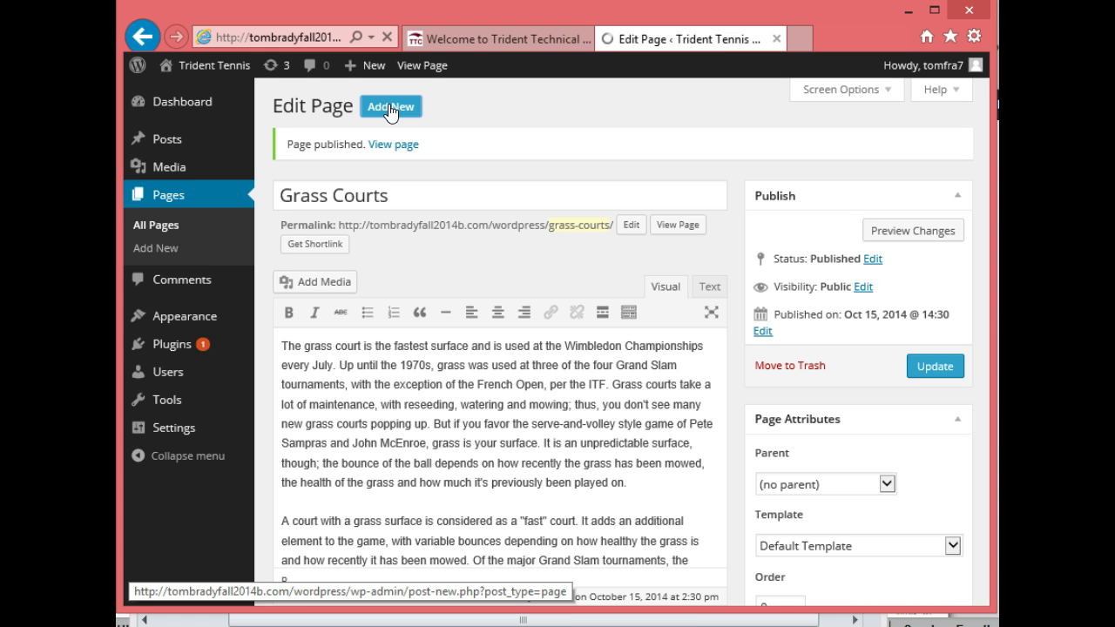
Create a page titled 'Hard Courts' holding the pasted hard court paragraphs, and publish it
left_click(390, 110)
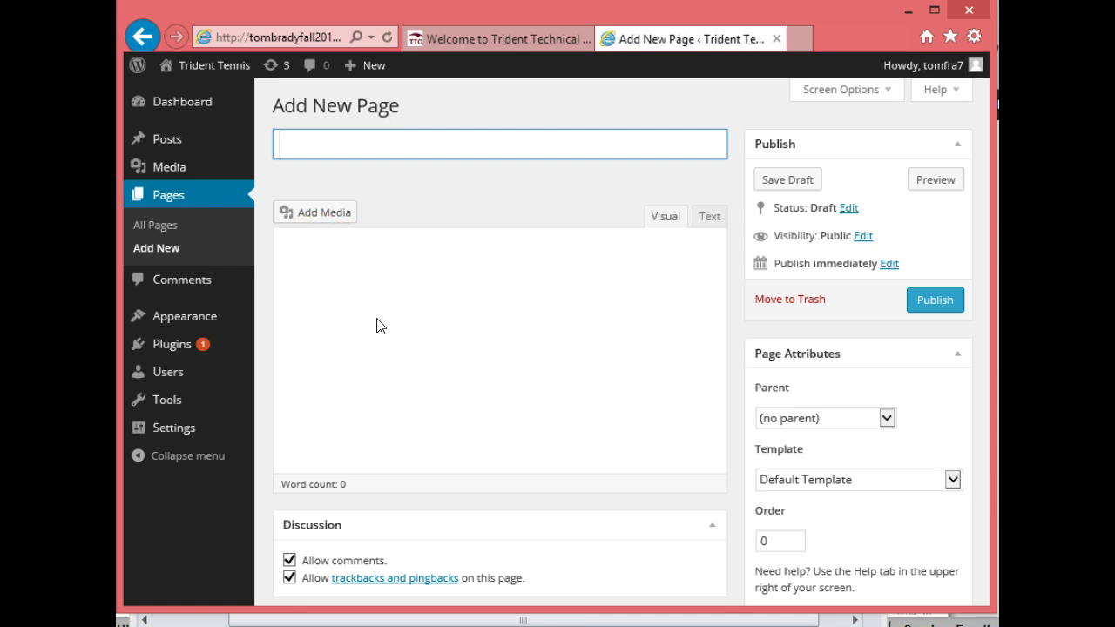
left_click(340, 244)
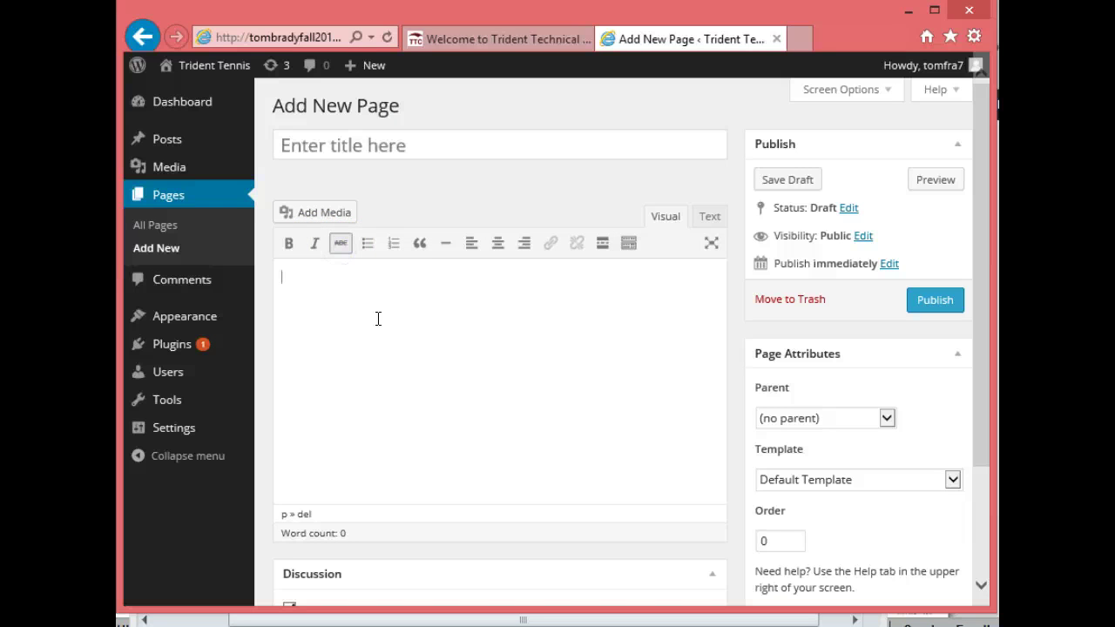
left_click(339, 245)
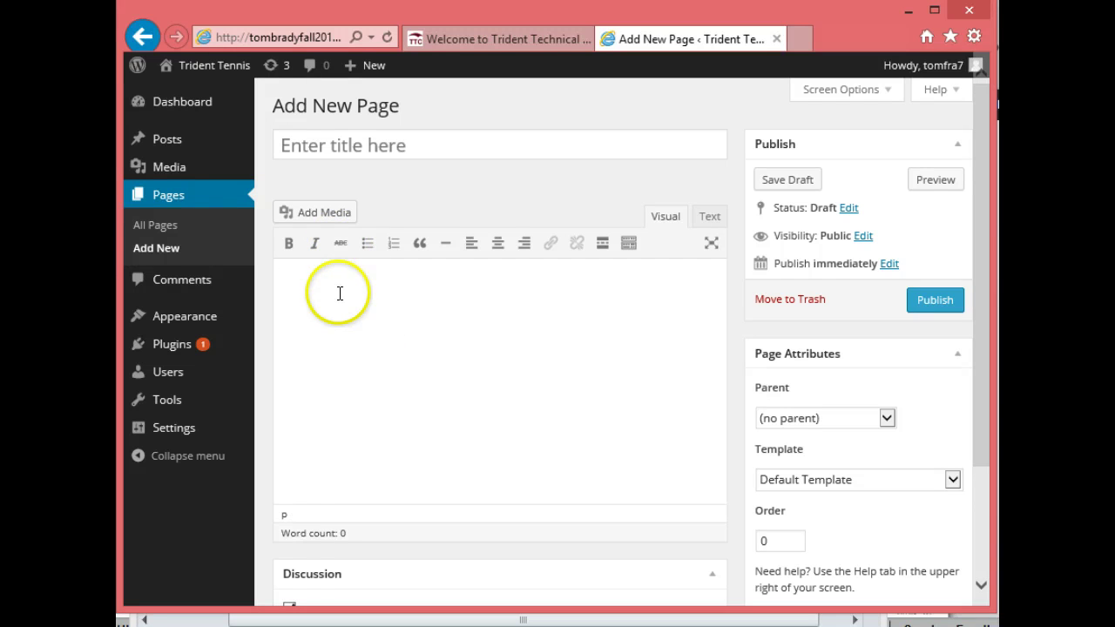
left_click(340, 292)
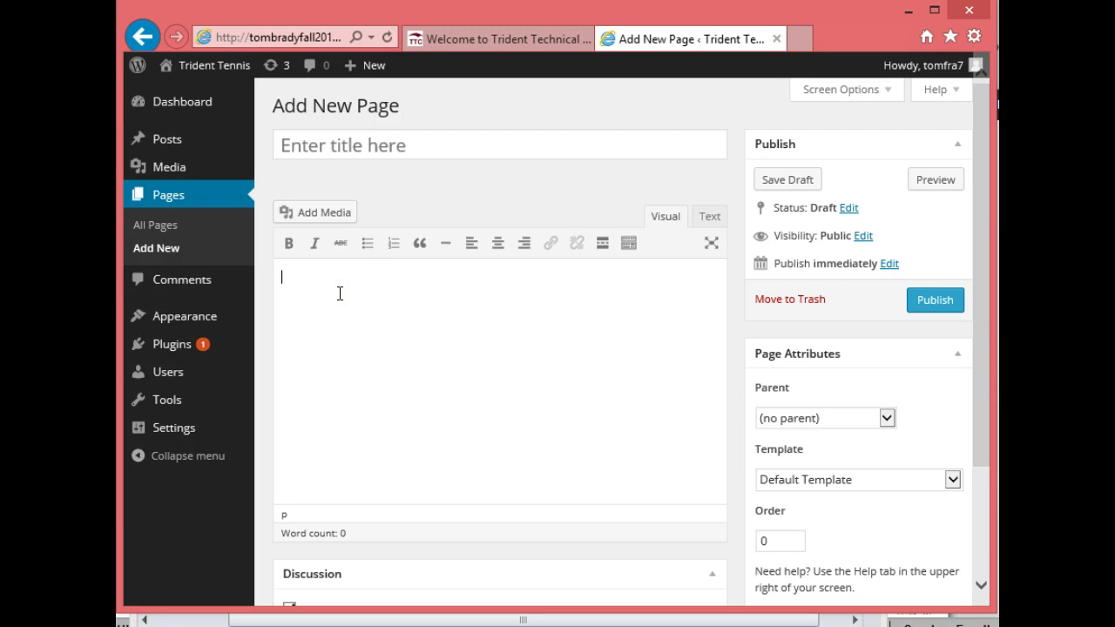
key("ctrl+v")
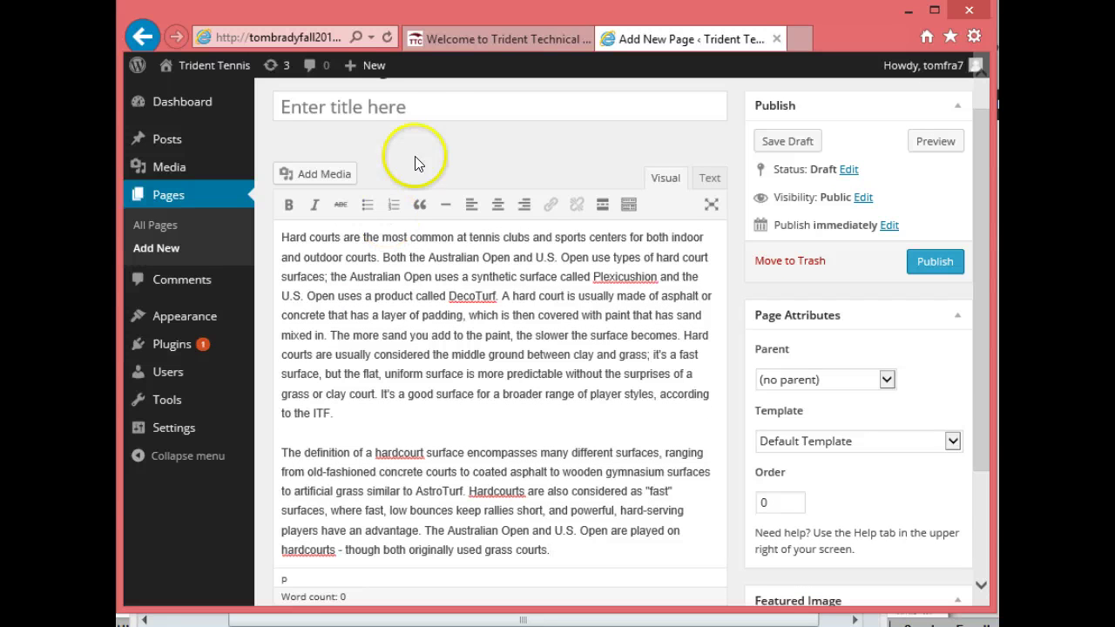
left_click(418, 107)
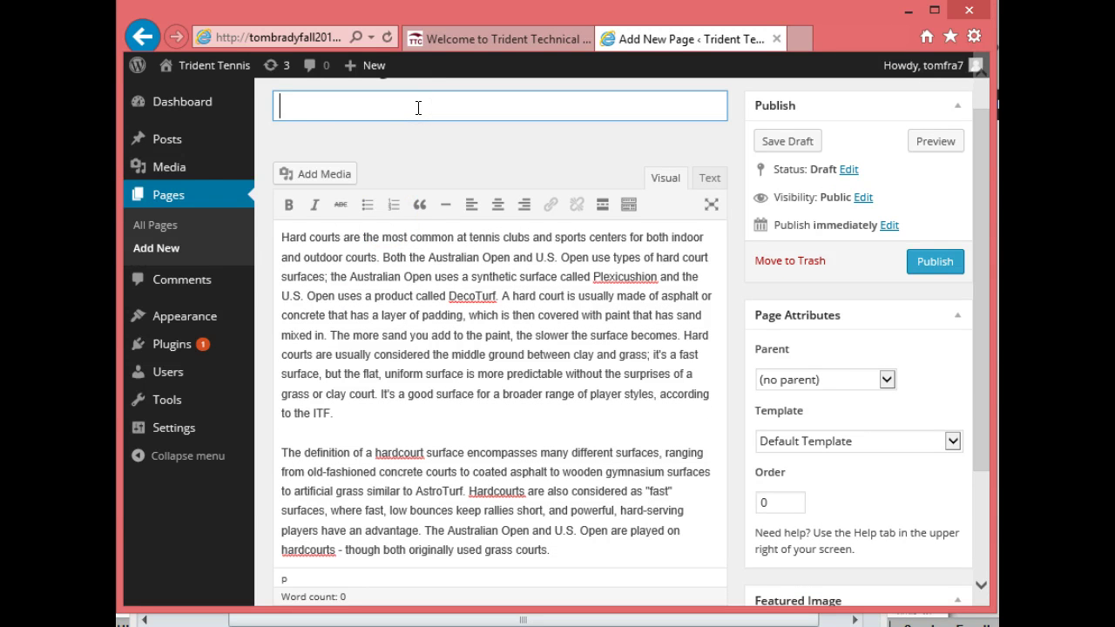
type("Hard C")
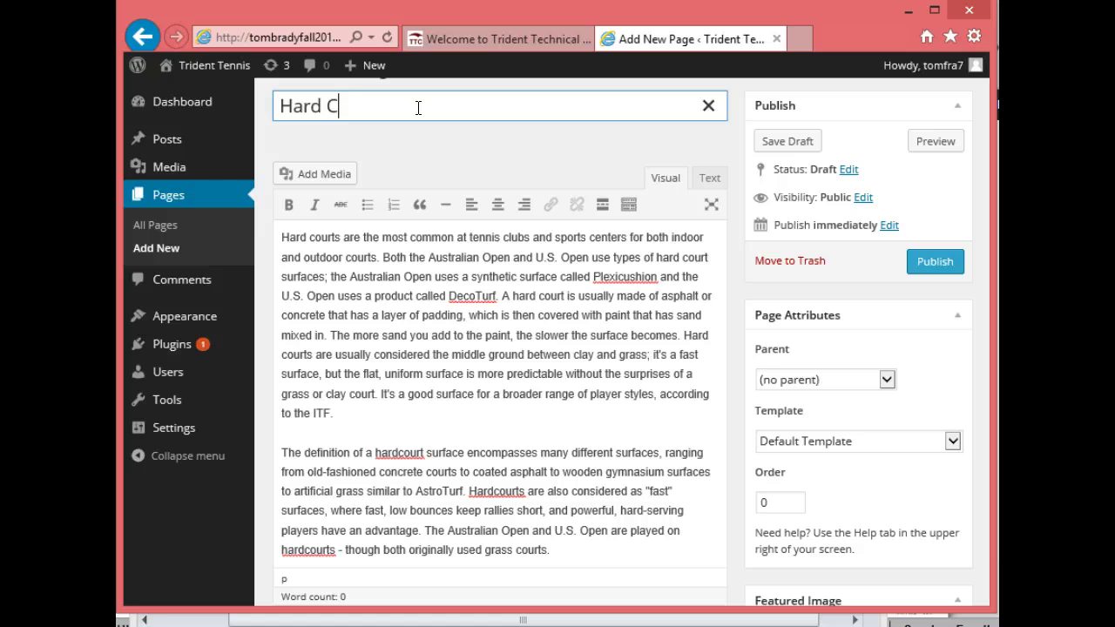
type("ourts")
left_click(478, 113)
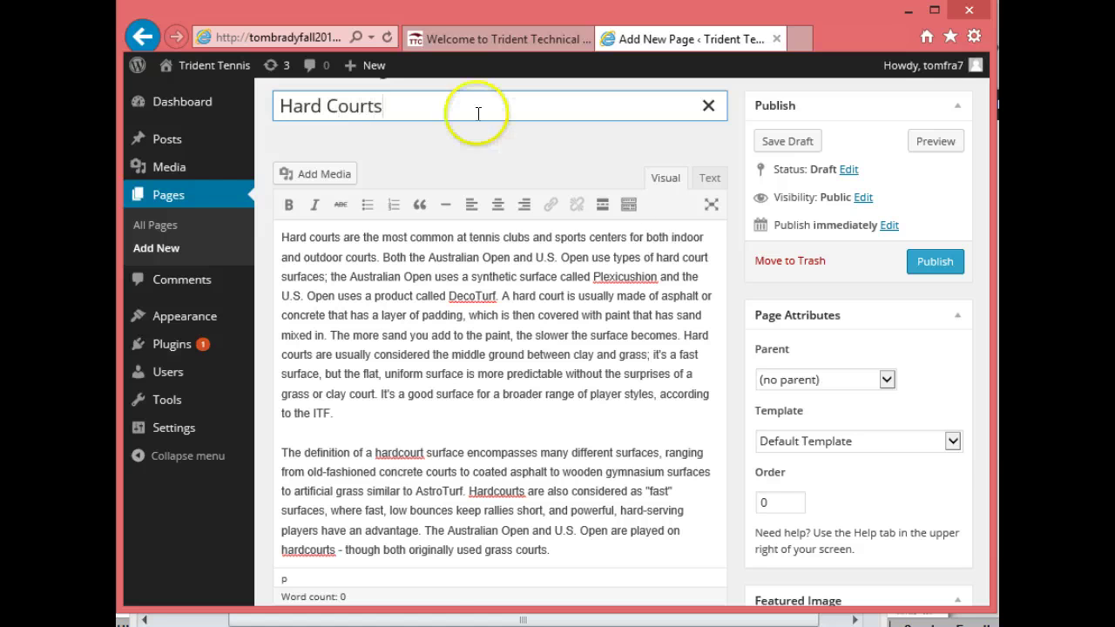
left_click(933, 262)
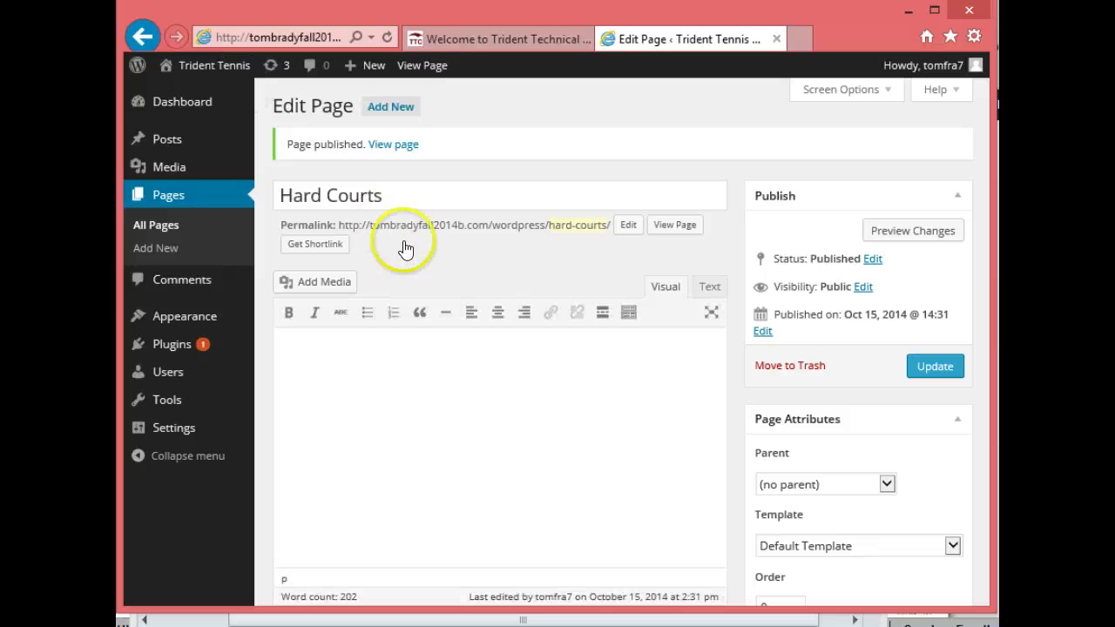
mouse_move(205, 65)
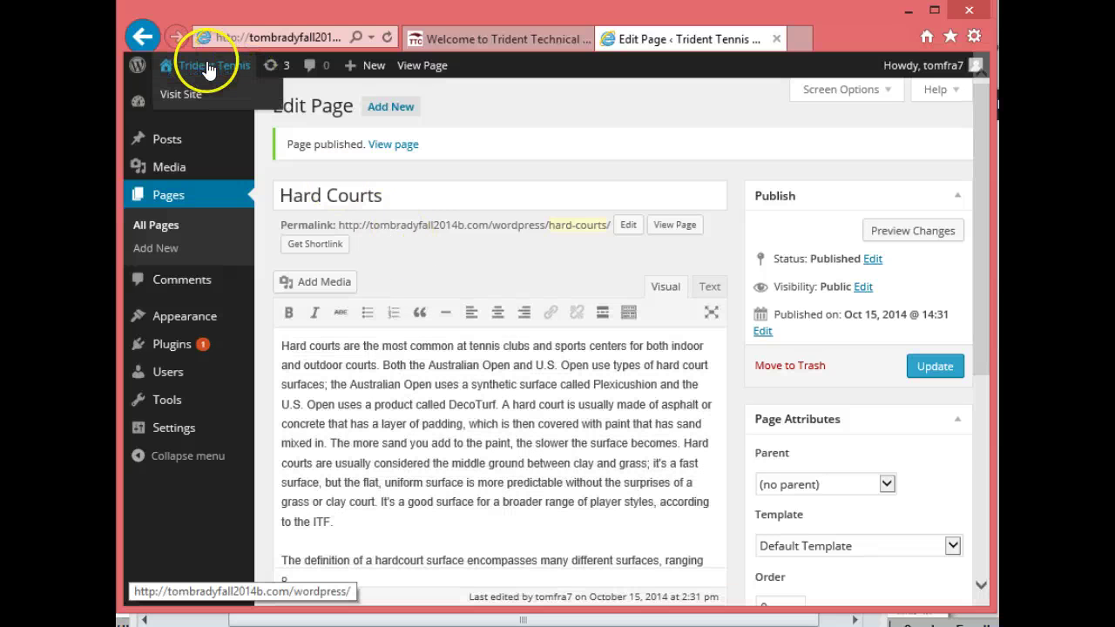
Visit the live Trident Tennis site from the admin bar
left_click(184, 95)
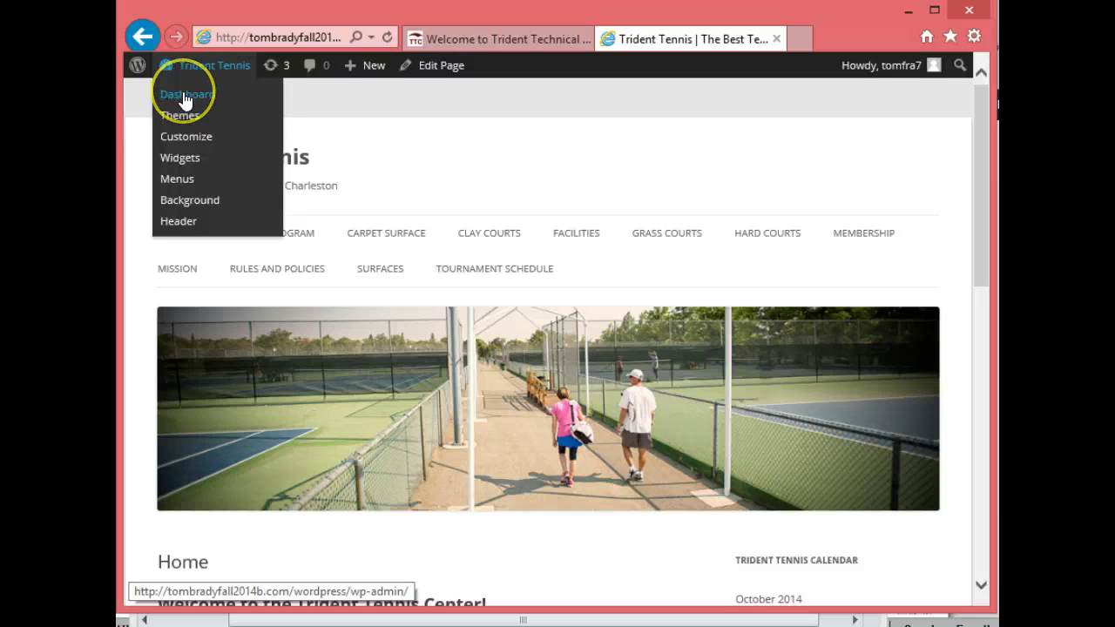
left_click(180, 183)
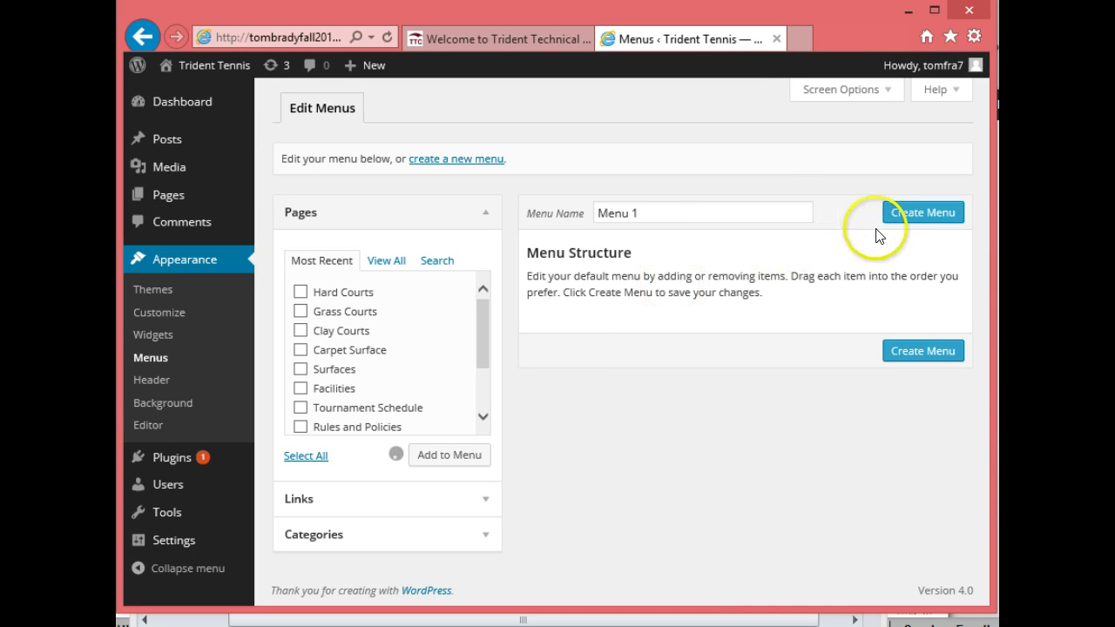
left_click(780, 212)
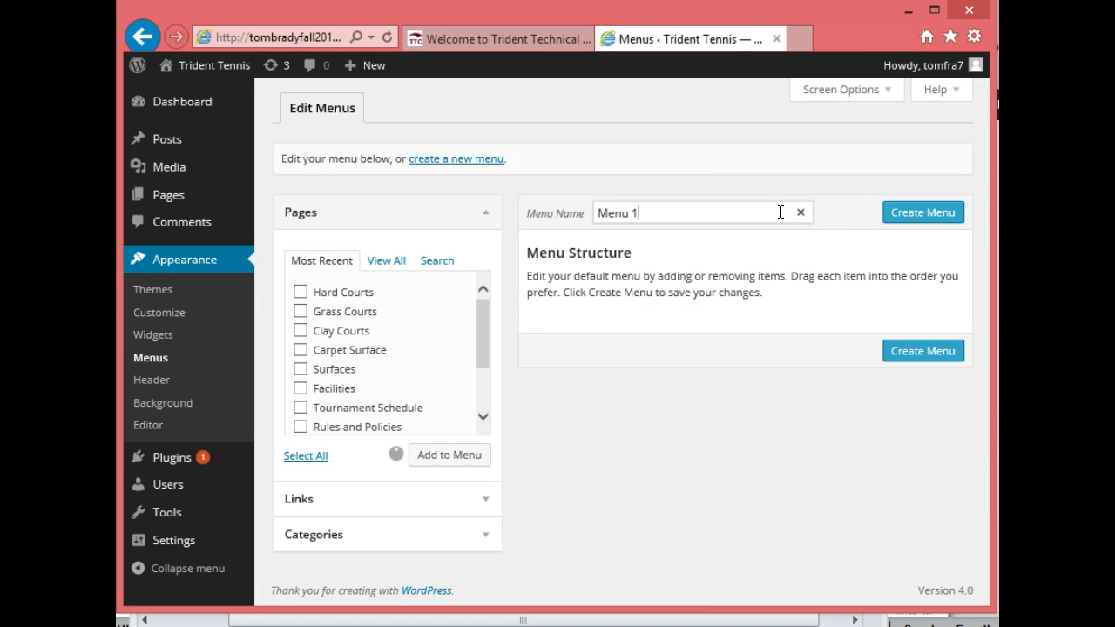
key("BackSpace")
key("BackSpace")
key("BackSpace")
key("BackSpace")
key("BackSpace")
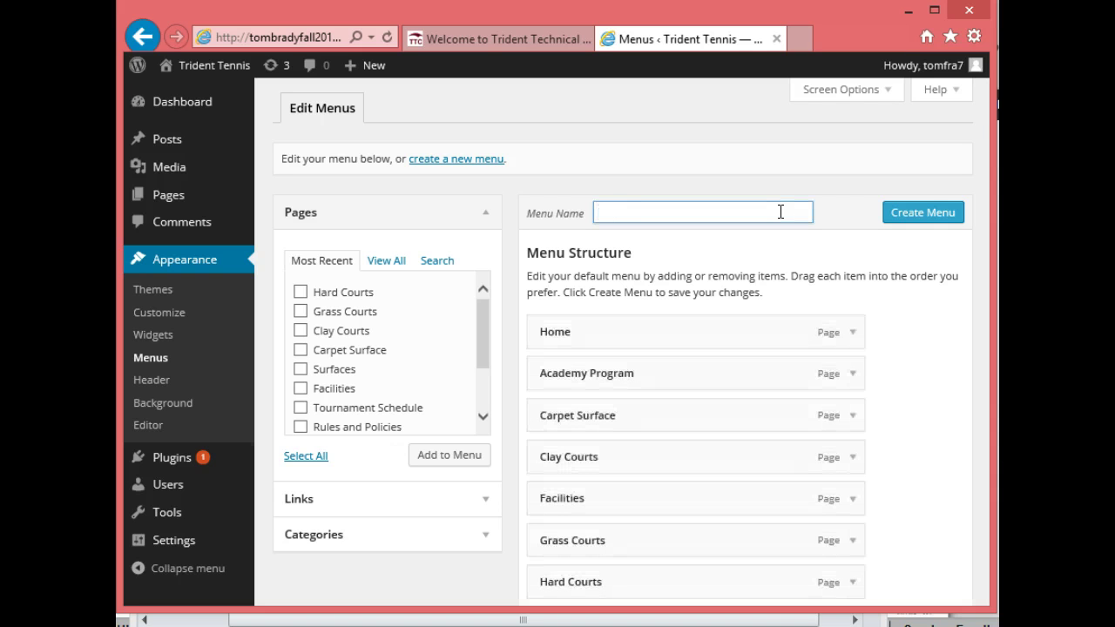
type("Tennis")
left_click(912, 218)
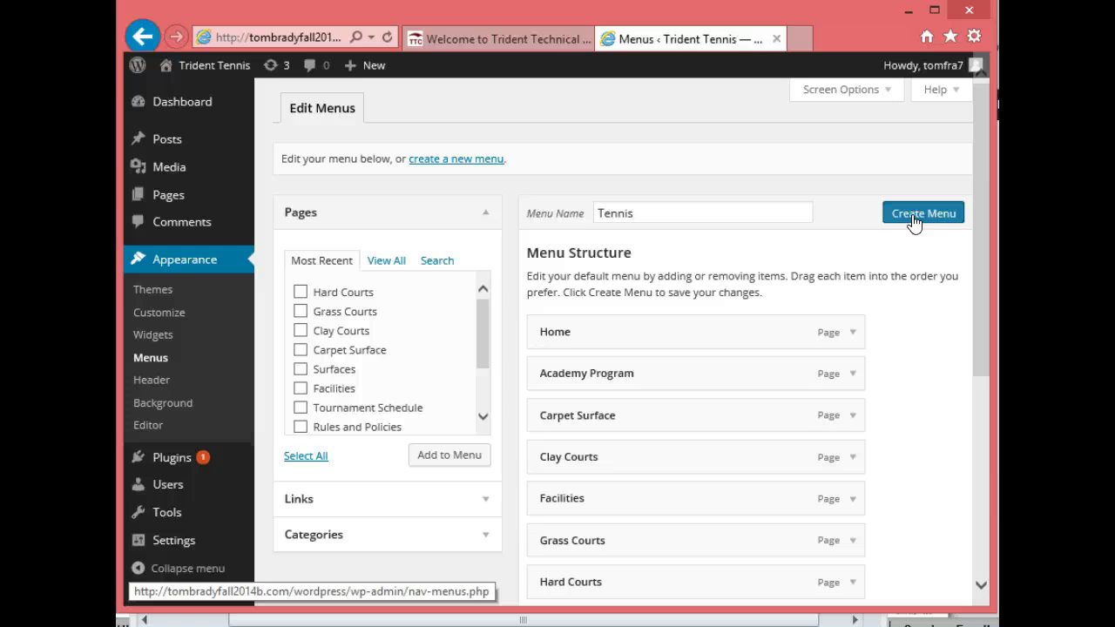
left_click(912, 224)
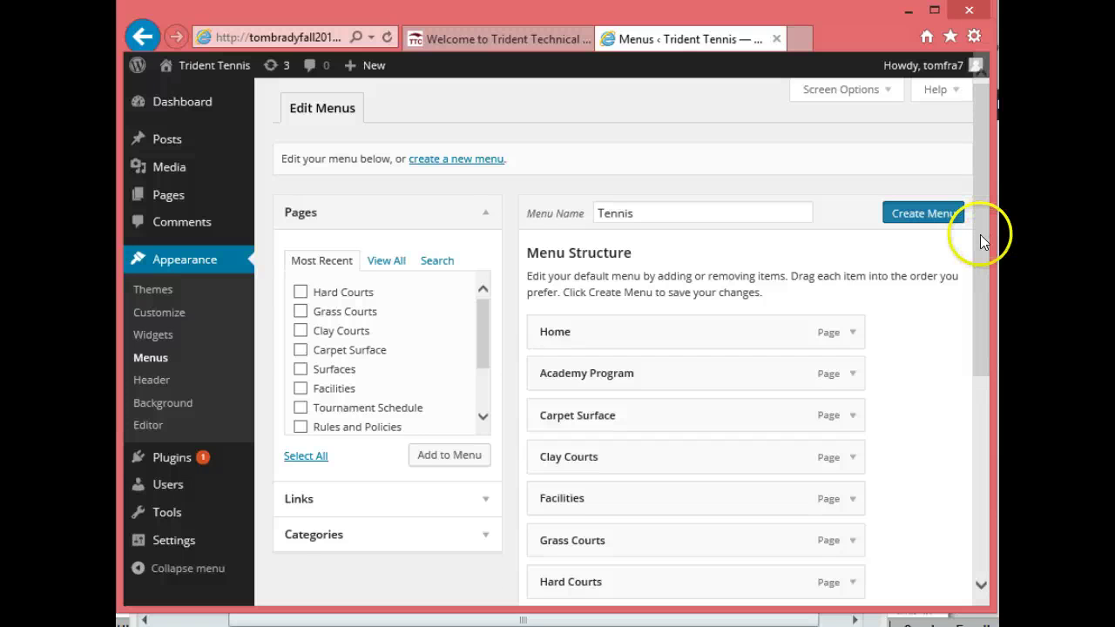
mouse_move(980, 235)
left_mouse_down()
mouse_move(970, 493)
mouse_move(975, 196)
left_mouse_up()
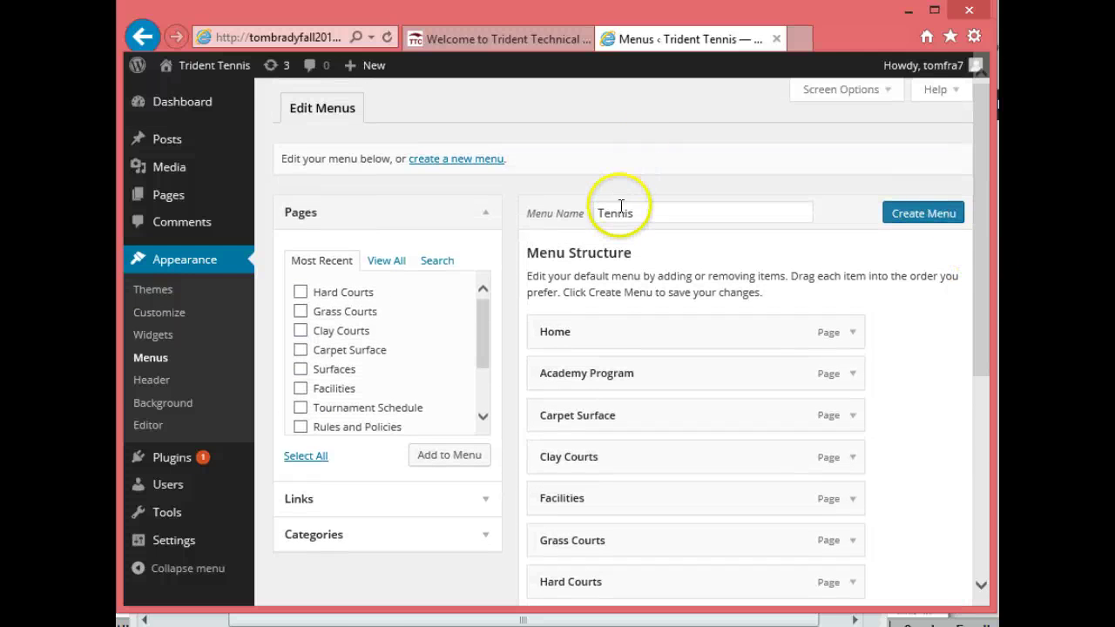
Create a new menu named 'Trident Tennis', leaving the unsaved menu page
left_click(456, 160)
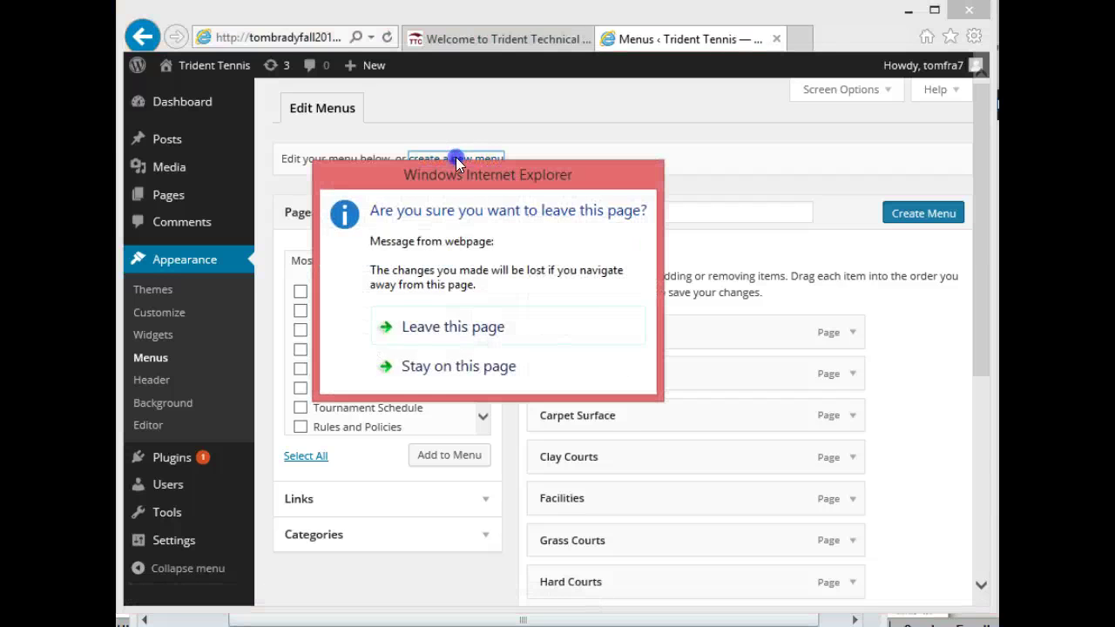
left_click(427, 328)
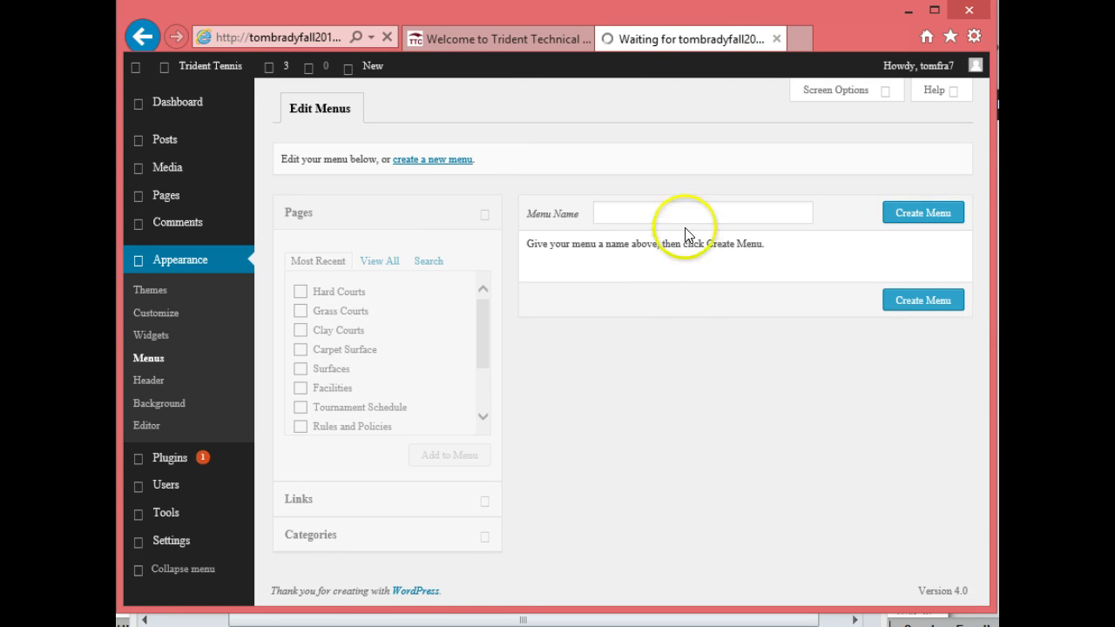
left_click(684, 212)
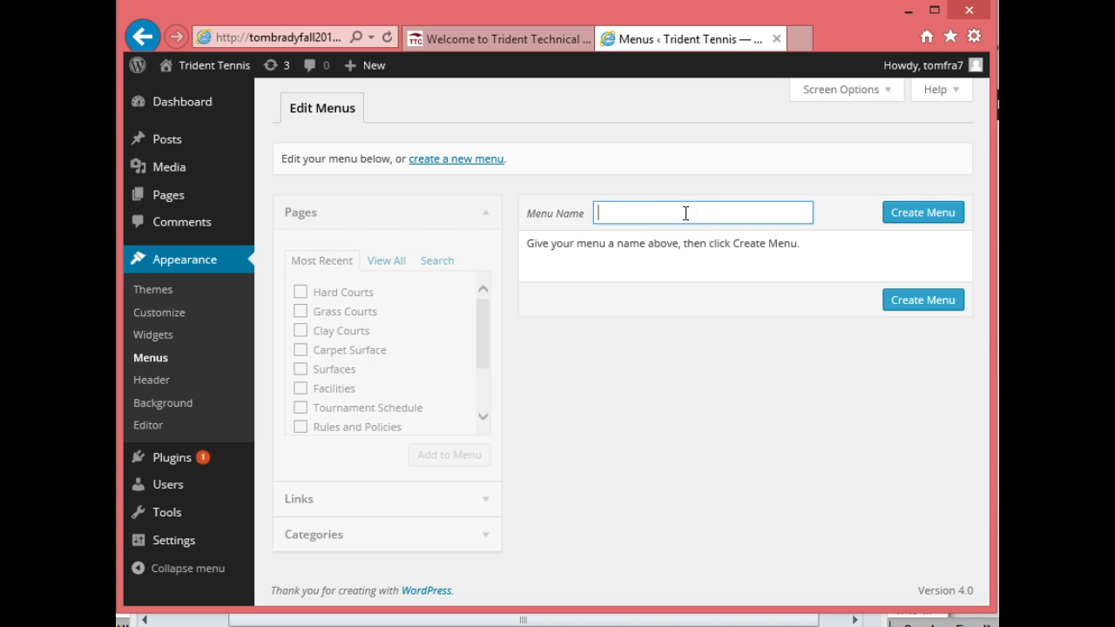
type("Trid")
type("ent Tennis")
left_click(921, 218)
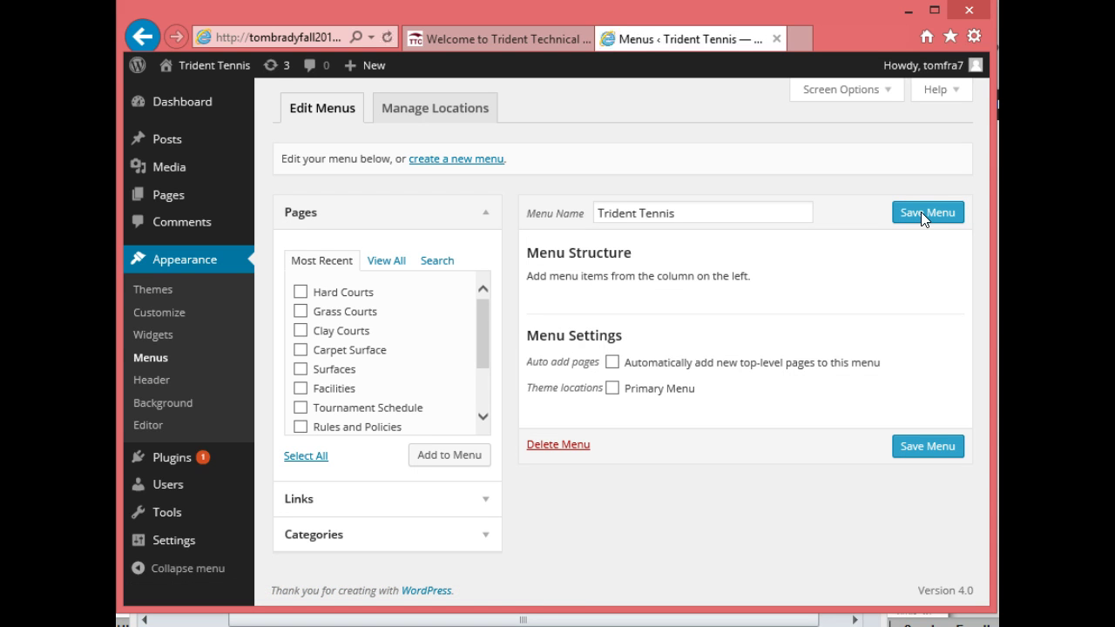
Turn on Auto add pages and the Primary Menu location for Trident Tennis, and save
left_click(612, 364)
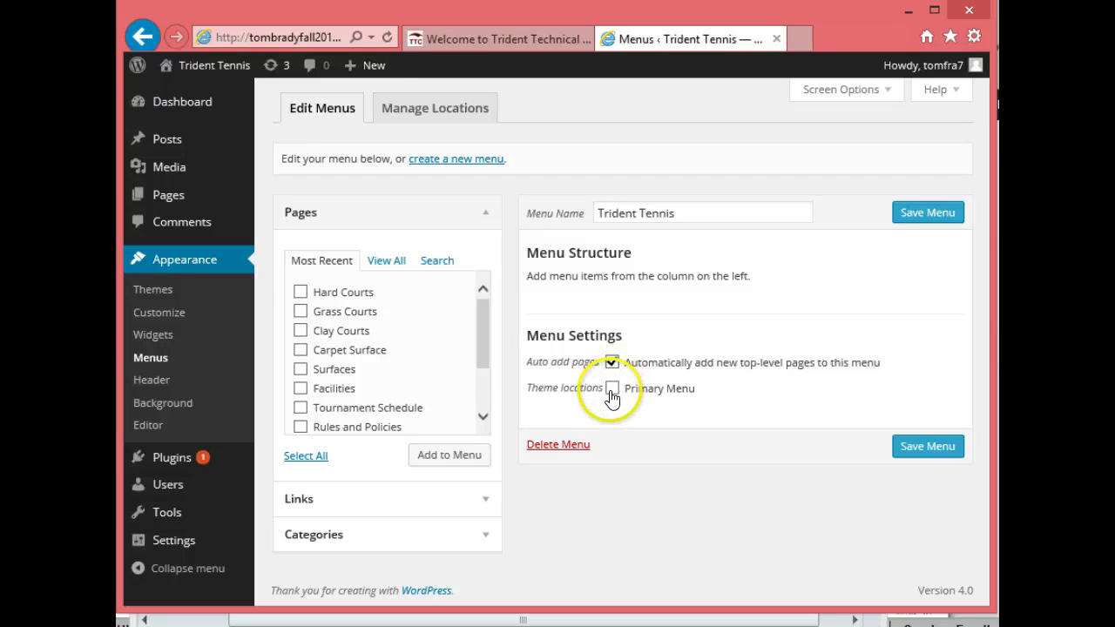
left_click(611, 389)
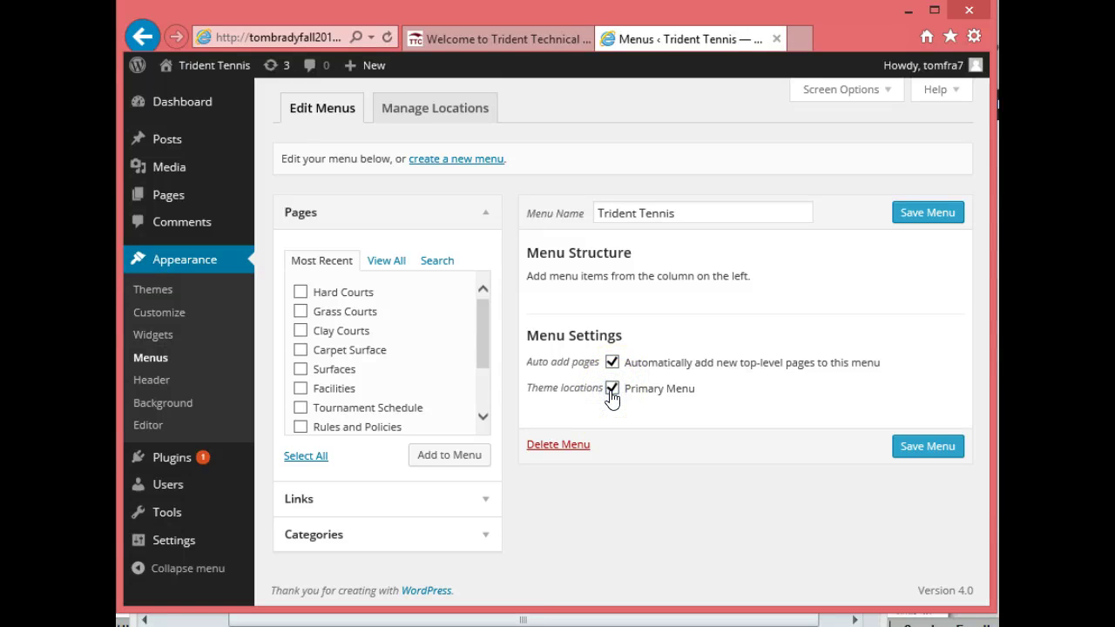
left_click(921, 448)
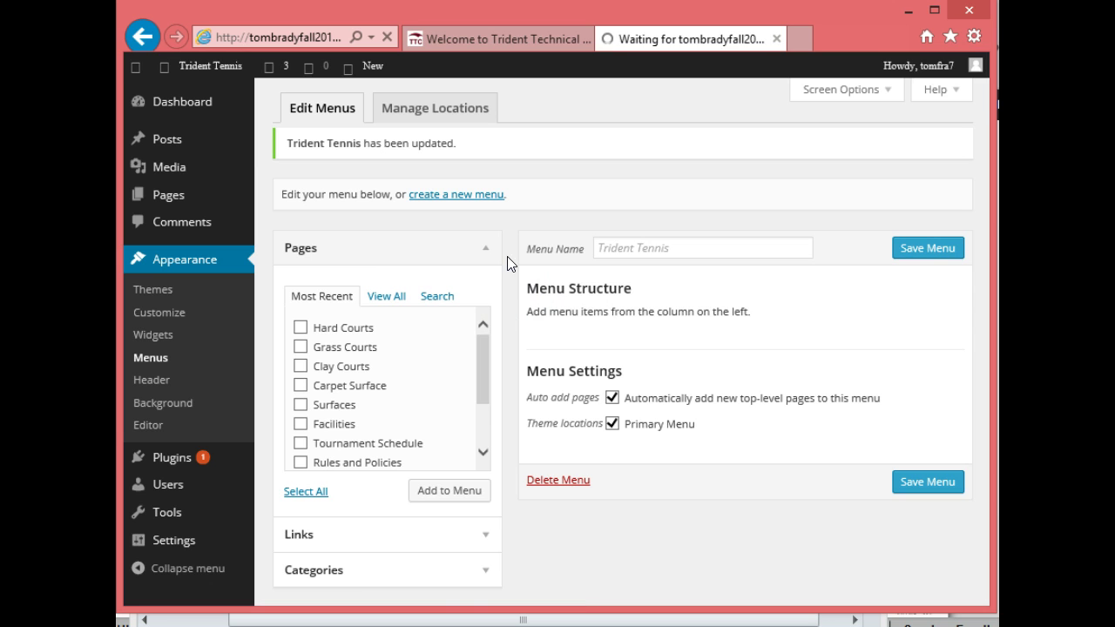
left_click(387, 297)
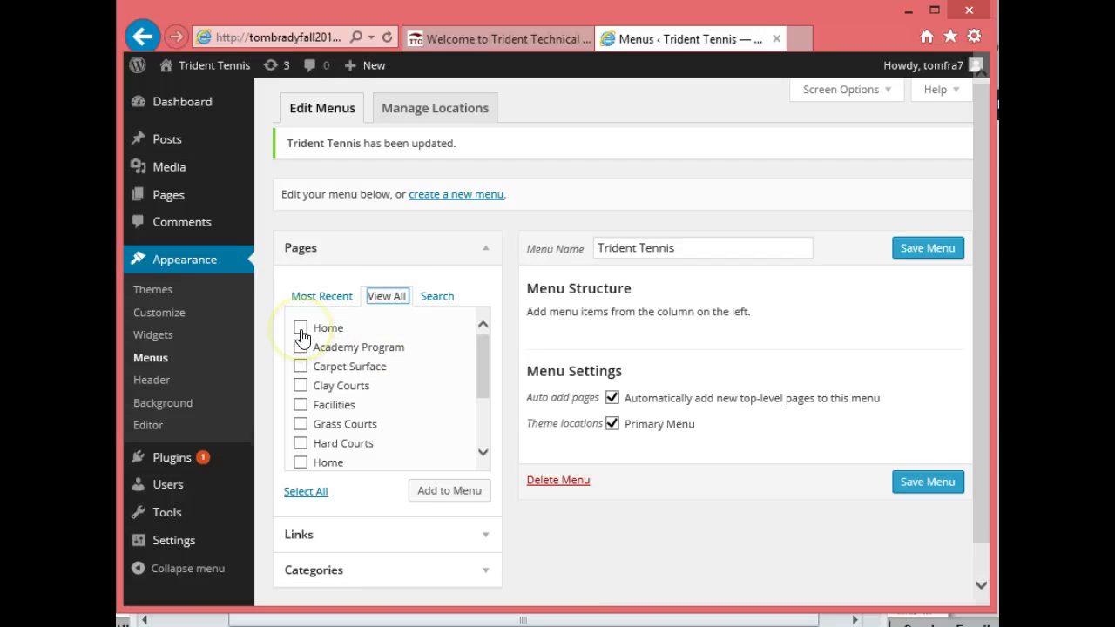
Add every page except the duplicate Home entry to the Trident Tennis menu
left_click(306, 494)
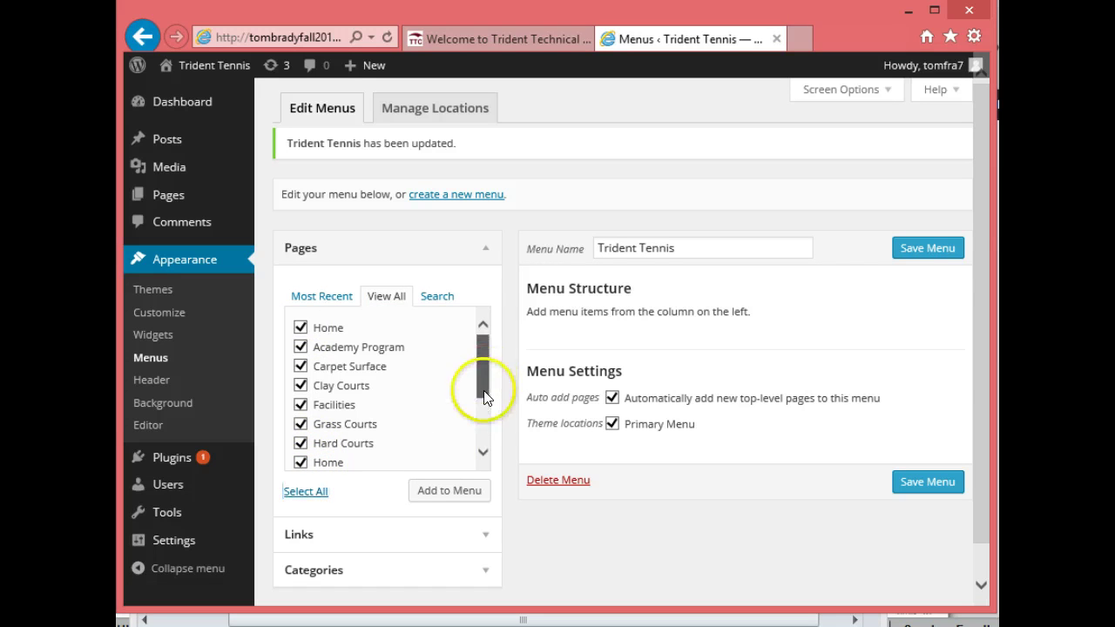
mouse_move(485, 374)
left_mouse_down()
mouse_move(484, 426)
mouse_move(481, 376)
mouse_move(459, 403)
left_mouse_up()
left_click(300, 429)
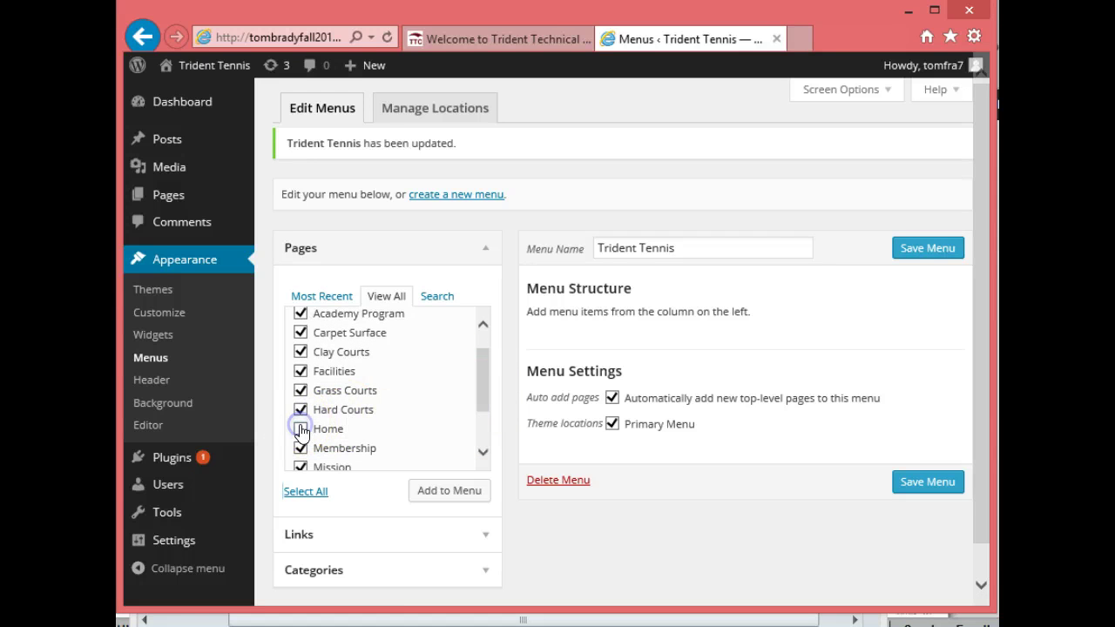
left_click(442, 492)
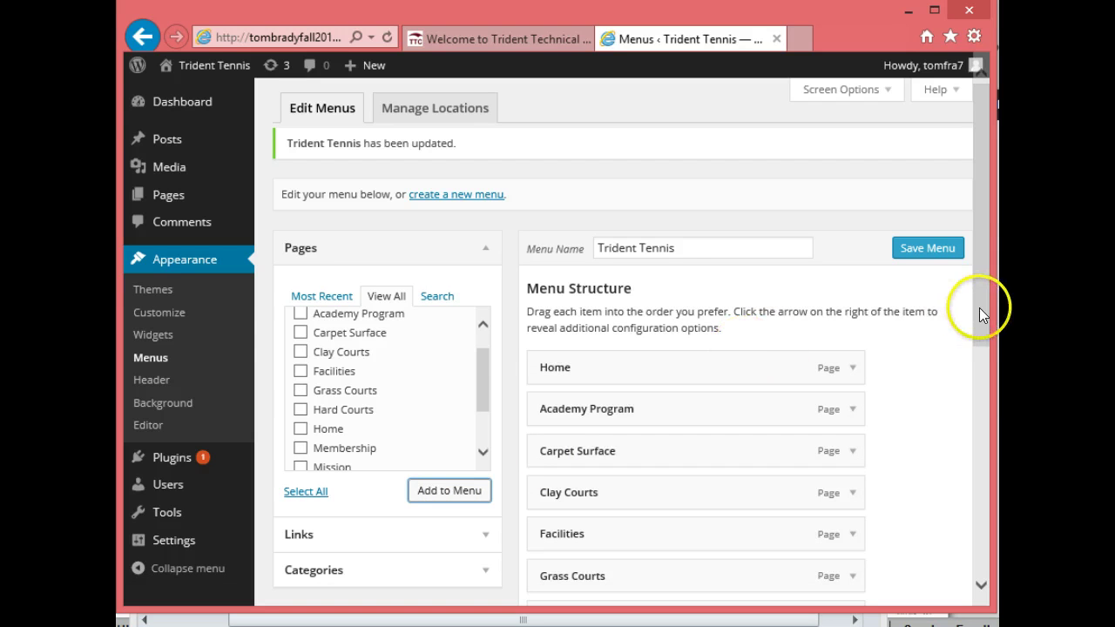
Move the Carpet Surface menu item below Surfaces and indent it as a sub item
left_click_drag(979, 307, 975, 397)
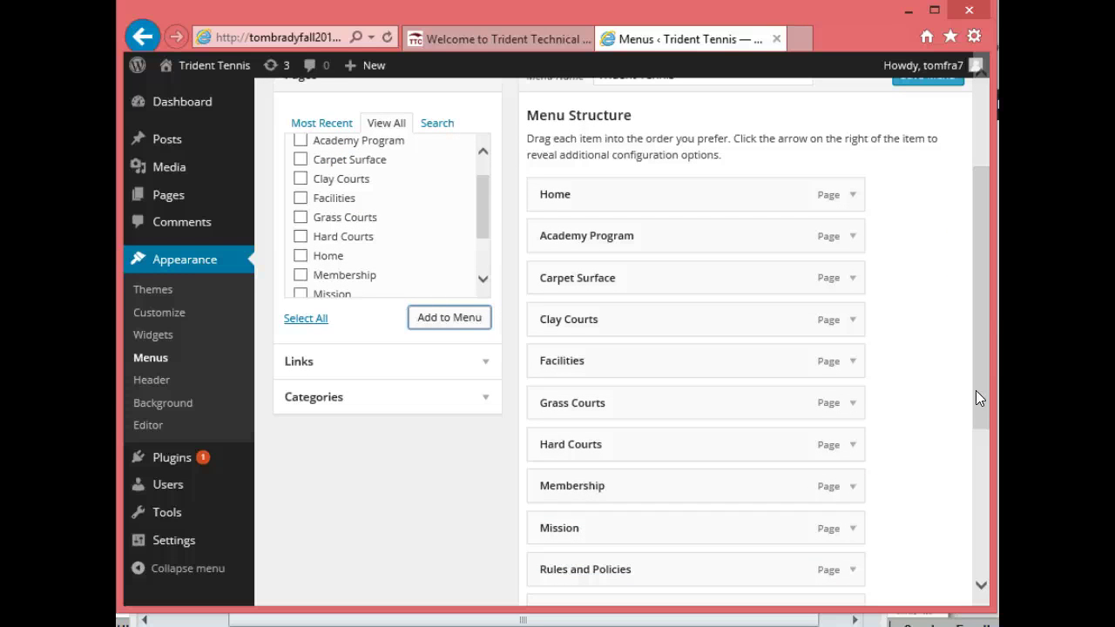
left_click_drag(969, 441, 967, 454)
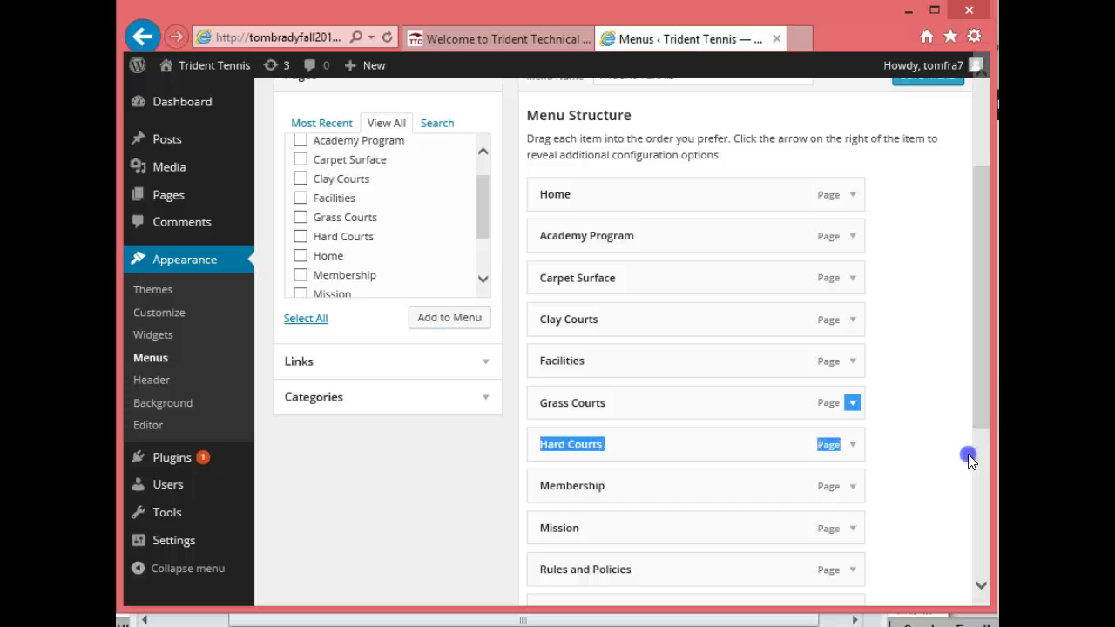
left_click(967, 456)
left_click_drag(975, 413, 974, 452)
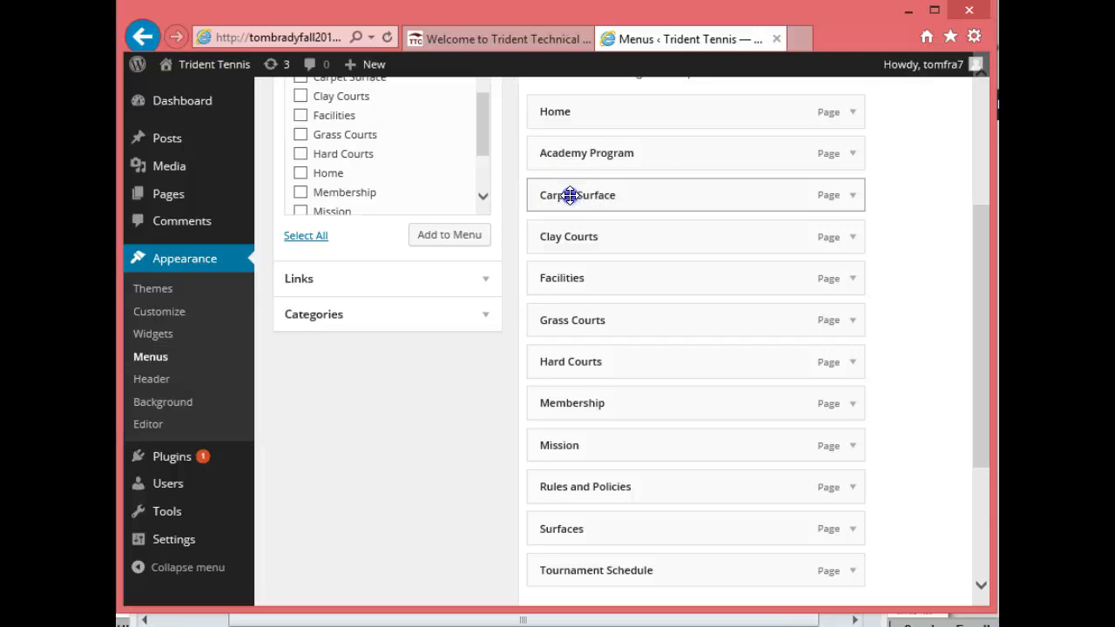
mouse_move(569, 195)
left_mouse_down()
mouse_move(579, 540)
mouse_move(588, 501)
mouse_move(584, 528)
left_mouse_up()
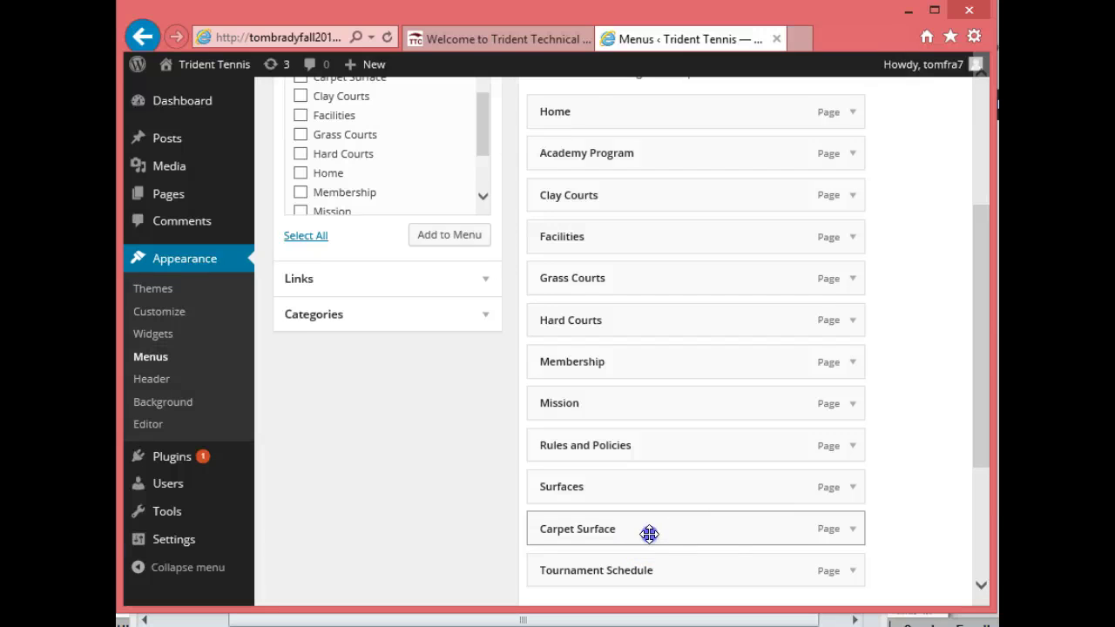
left_click_drag(647, 534, 712, 535)
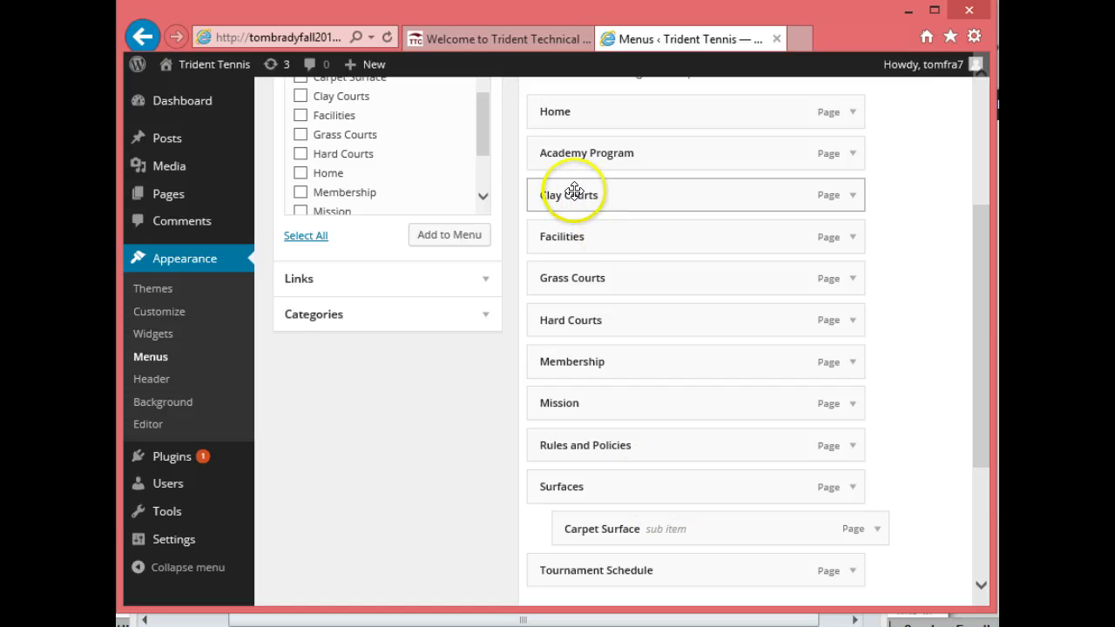
Nest Clay Courts and Grass Courts as sub items under Surfaces
mouse_move(574, 192)
left_mouse_down()
mouse_move(588, 543)
mouse_move(590, 481)
left_mouse_up()
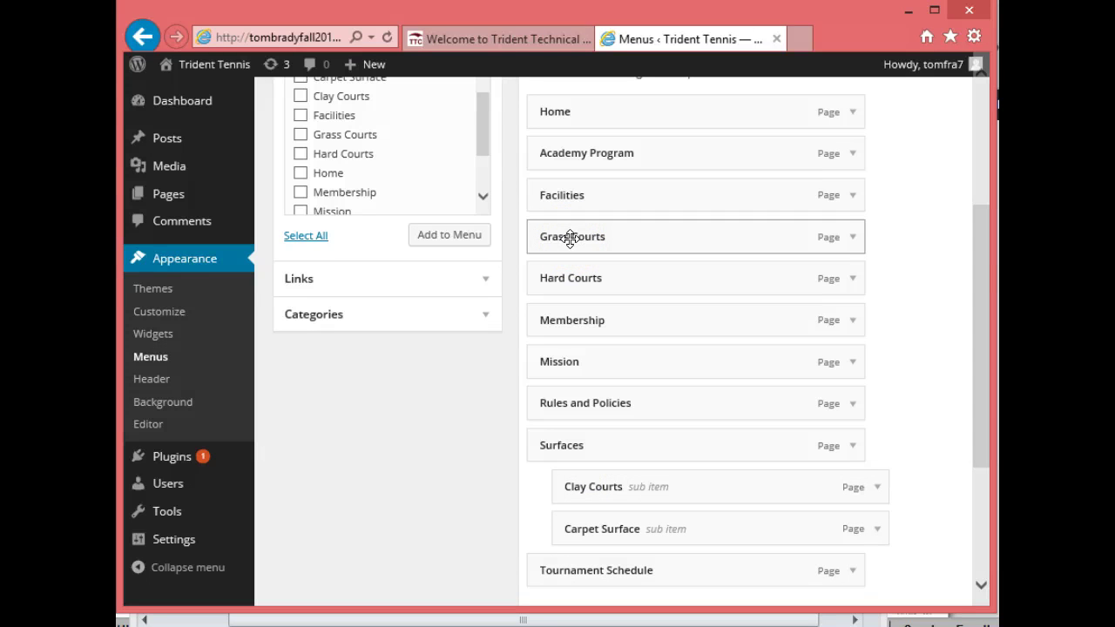
left_click_drag(570, 238, 578, 452)
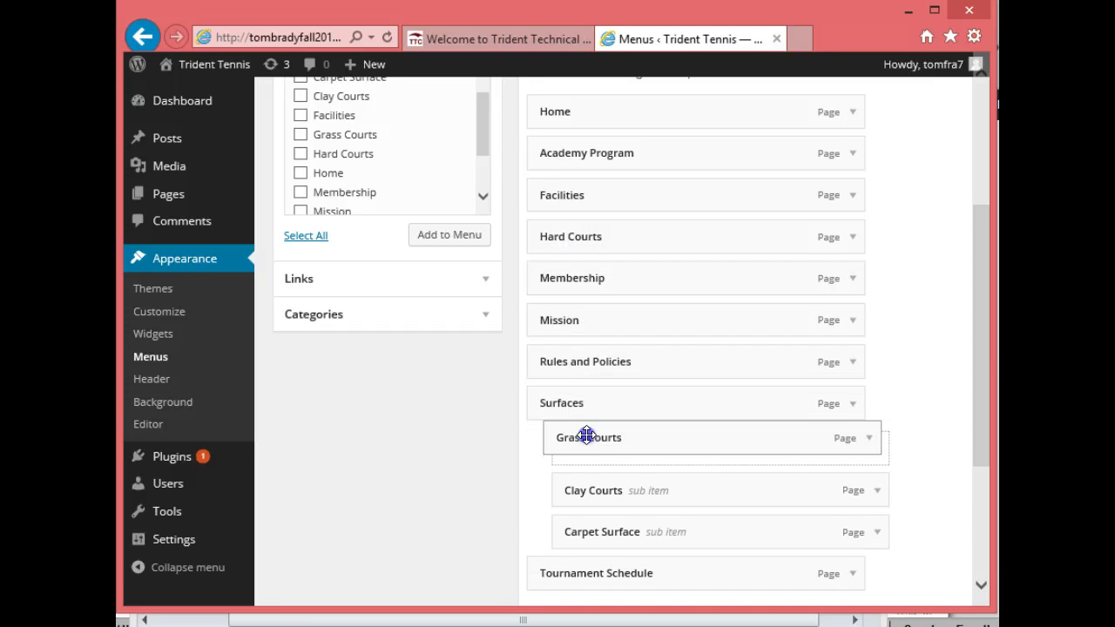
left_click_drag(578, 452, 587, 434)
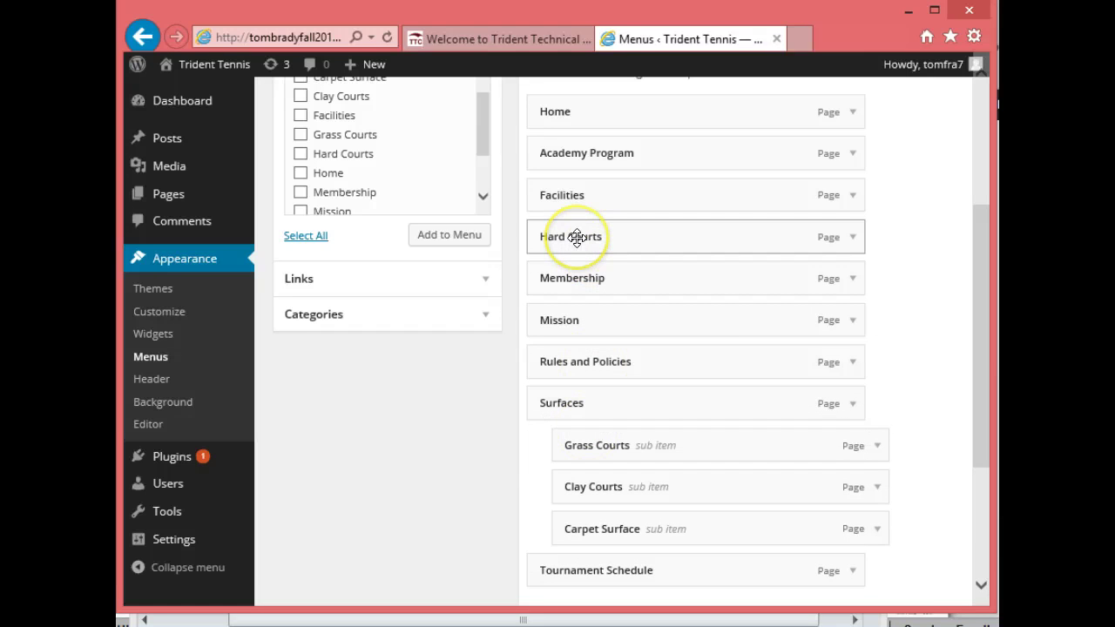
Nest Hard Courts under Surfaces as well and save the Trident Tennis menu
mouse_move(575, 237)
left_mouse_down()
mouse_move(583, 403)
mouse_move(598, 396)
left_mouse_up()
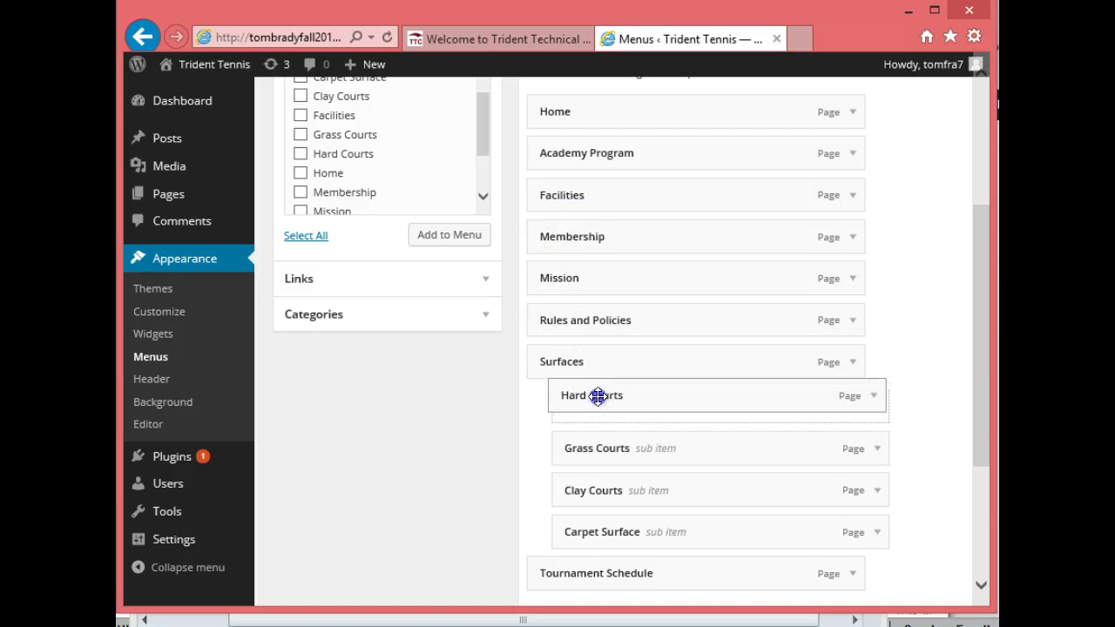
left_click_drag(597, 396, 598, 393)
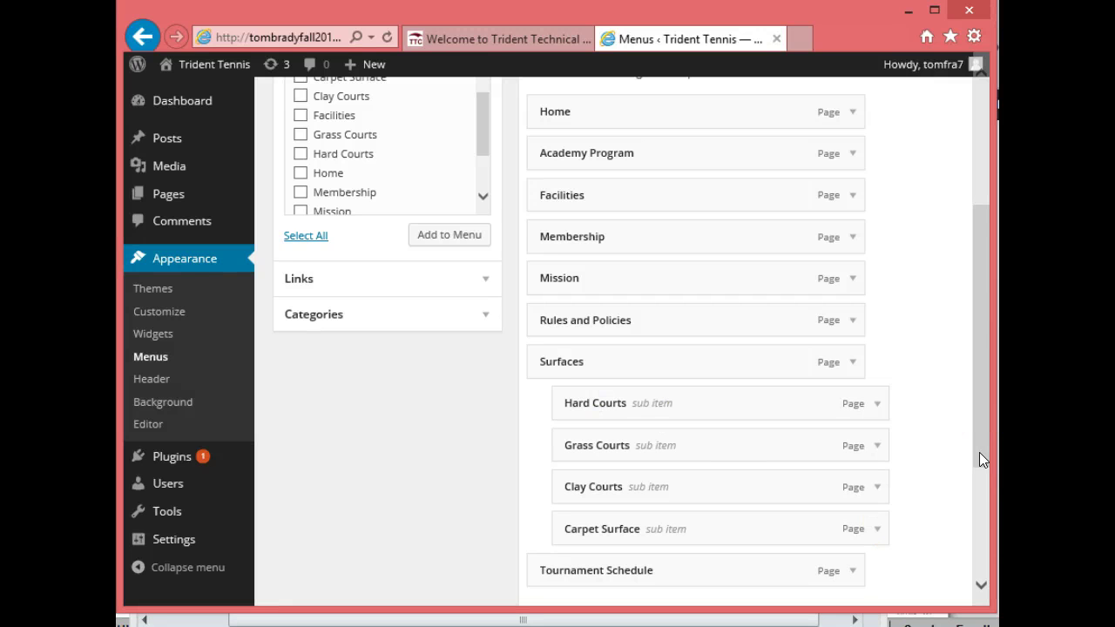
mouse_move(979, 452)
left_mouse_down()
mouse_move(979, 426)
mouse_move(977, 441)
left_mouse_up()
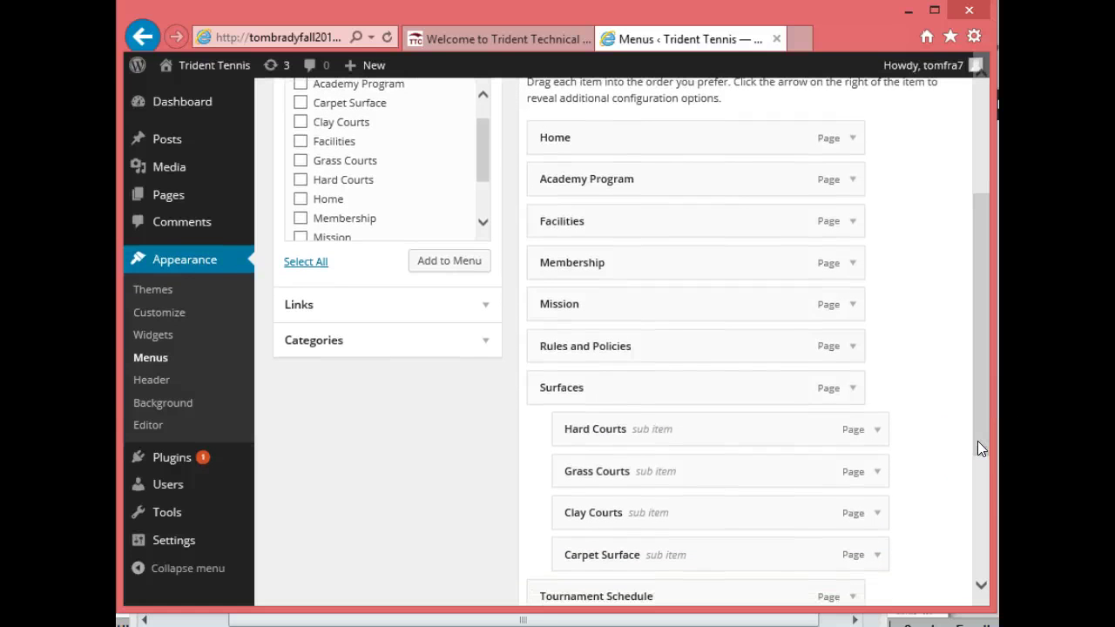
mouse_move(977, 441)
left_mouse_down()
mouse_move(973, 474)
mouse_move(973, 430)
mouse_move(970, 510)
mouse_move(971, 374)
left_mouse_up()
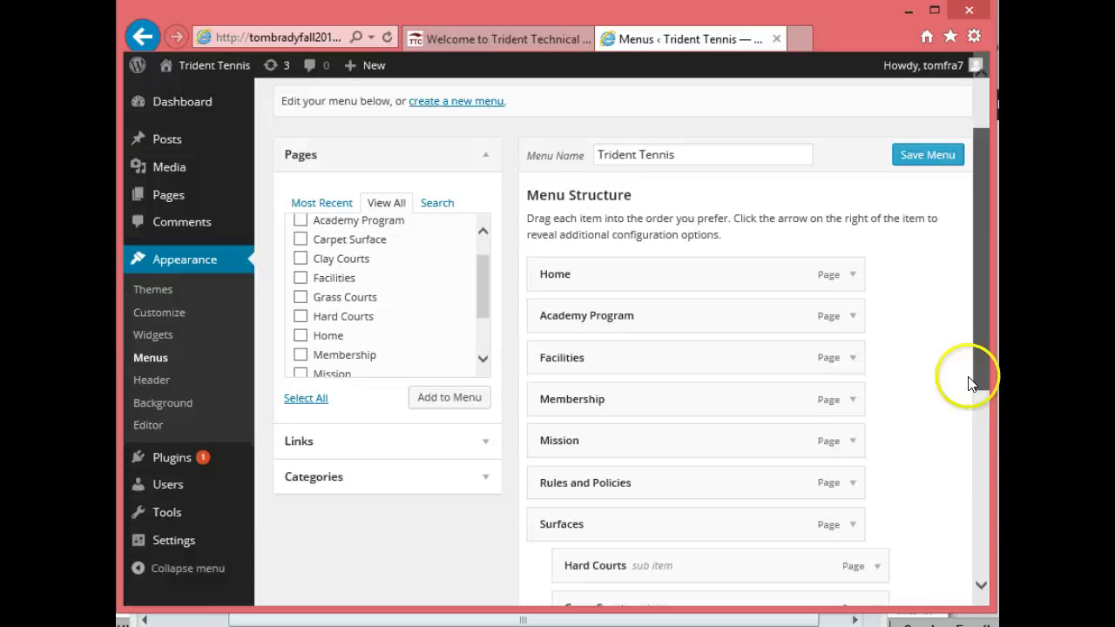
left_click(927, 166)
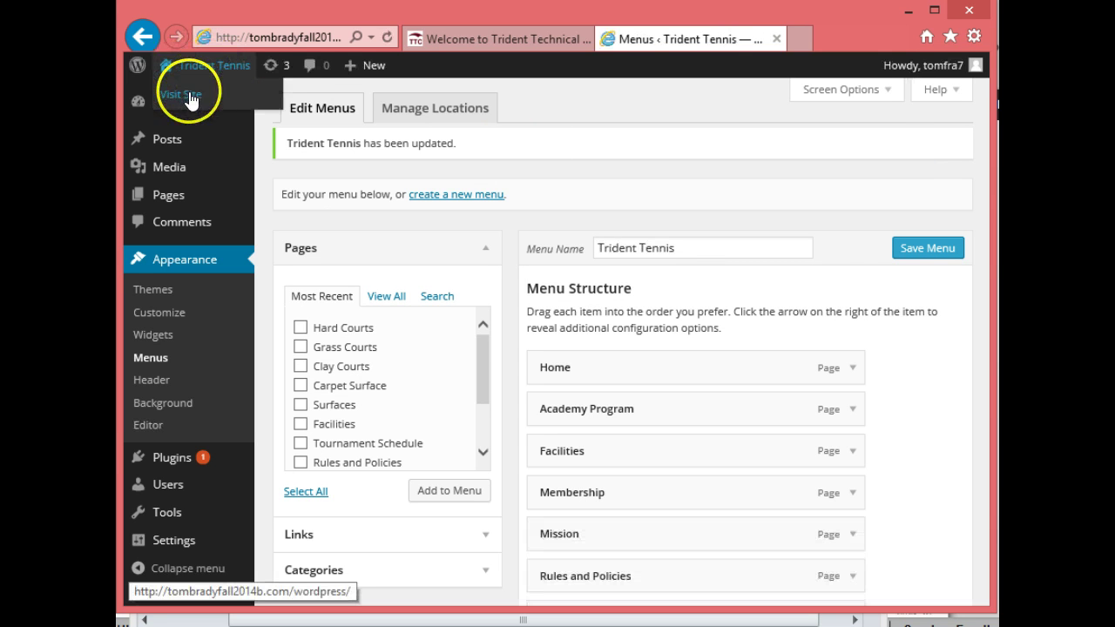
Visit the live Trident Tennis site to check the new menu
left_click(186, 98)
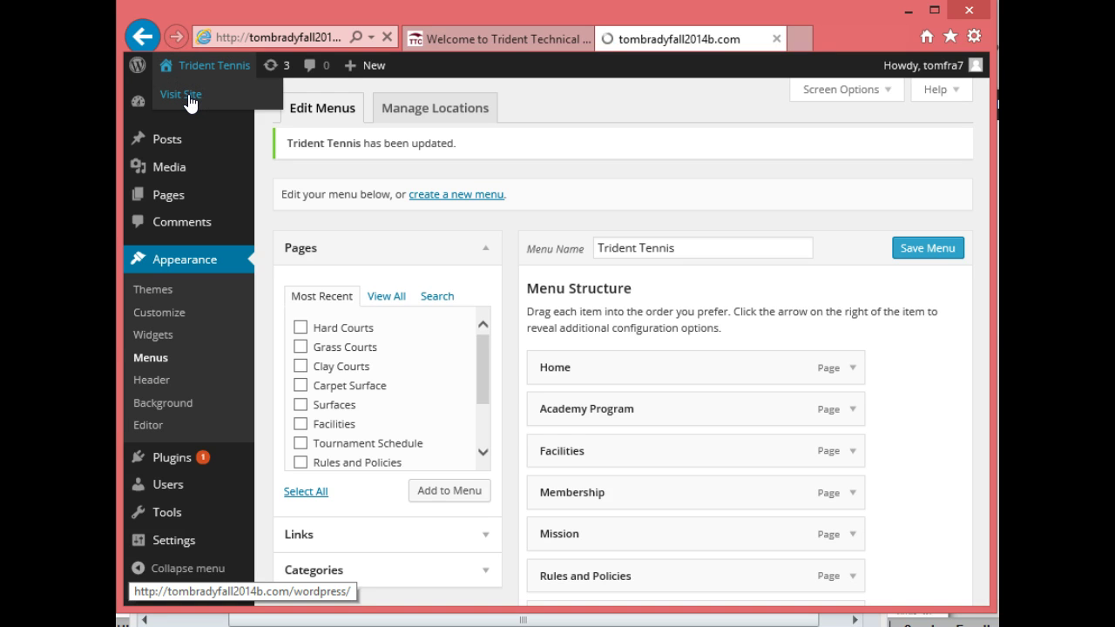